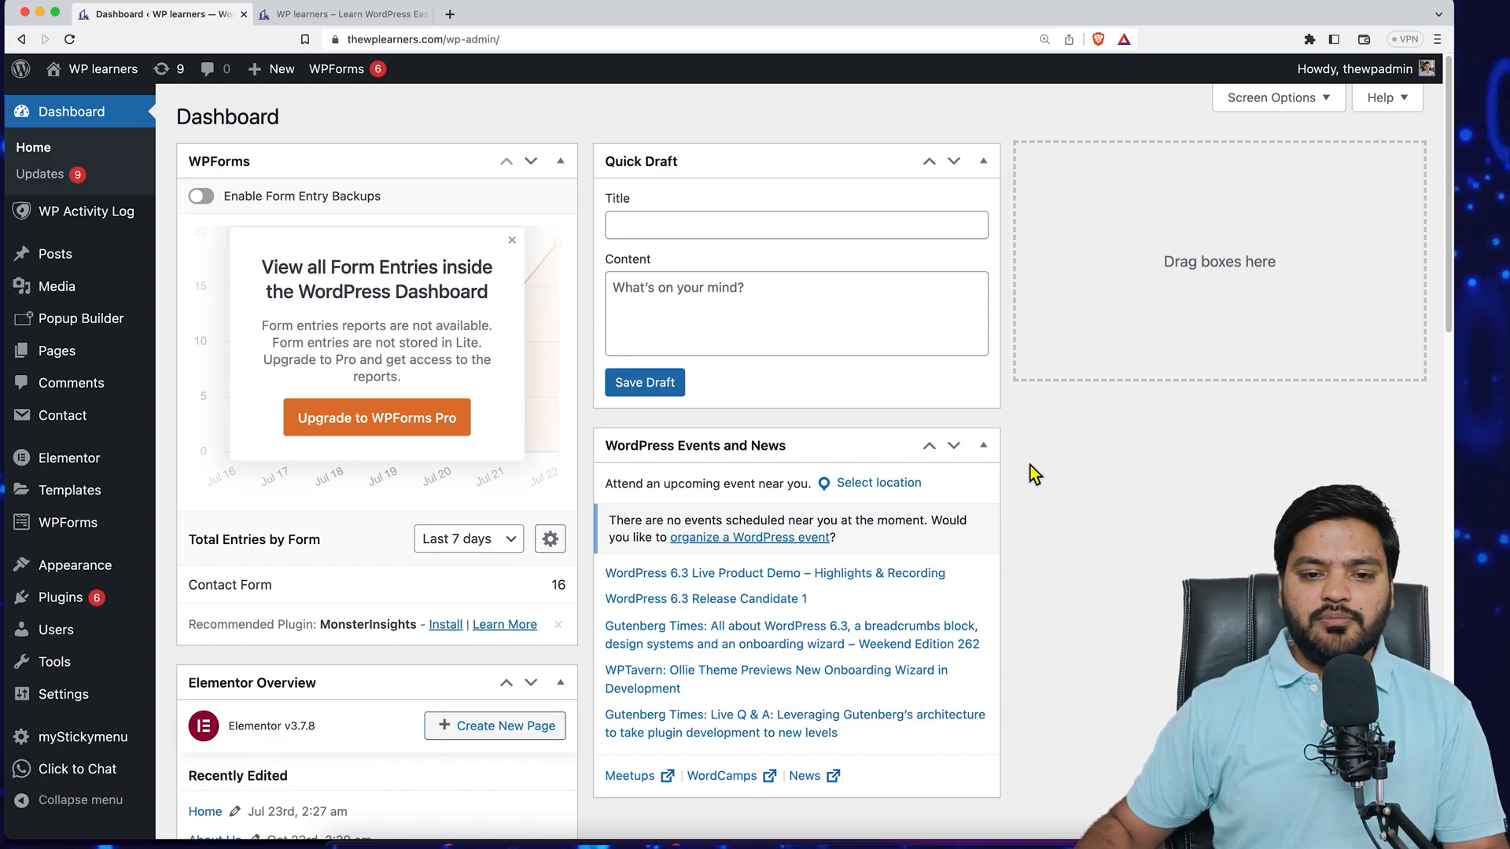
- Open google.com in a new tab and search for "what is digital marketing"
click(450, 14)
text(goo)
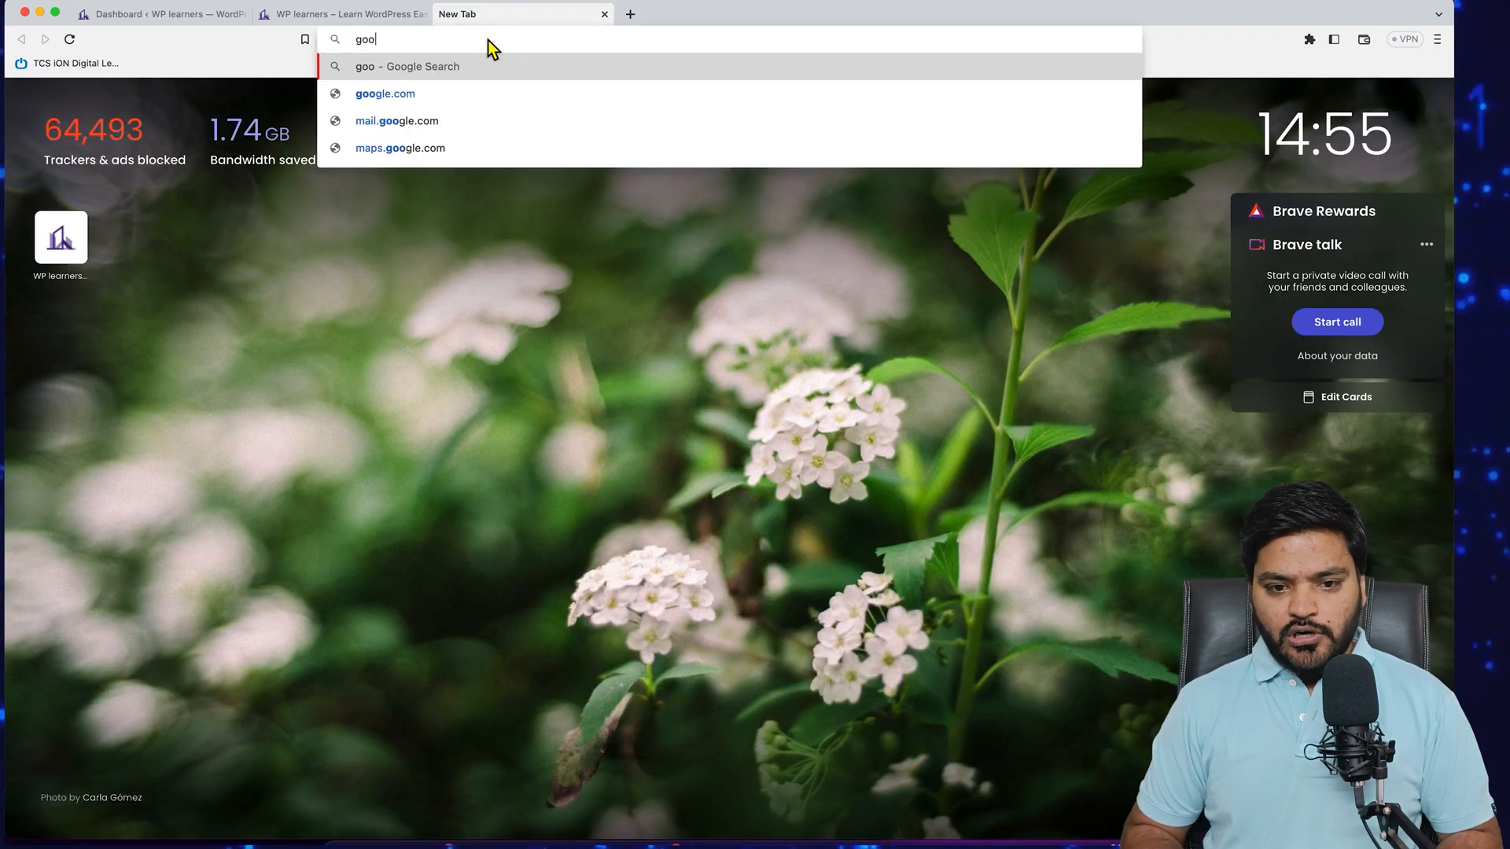
key(Down)
key(Return)
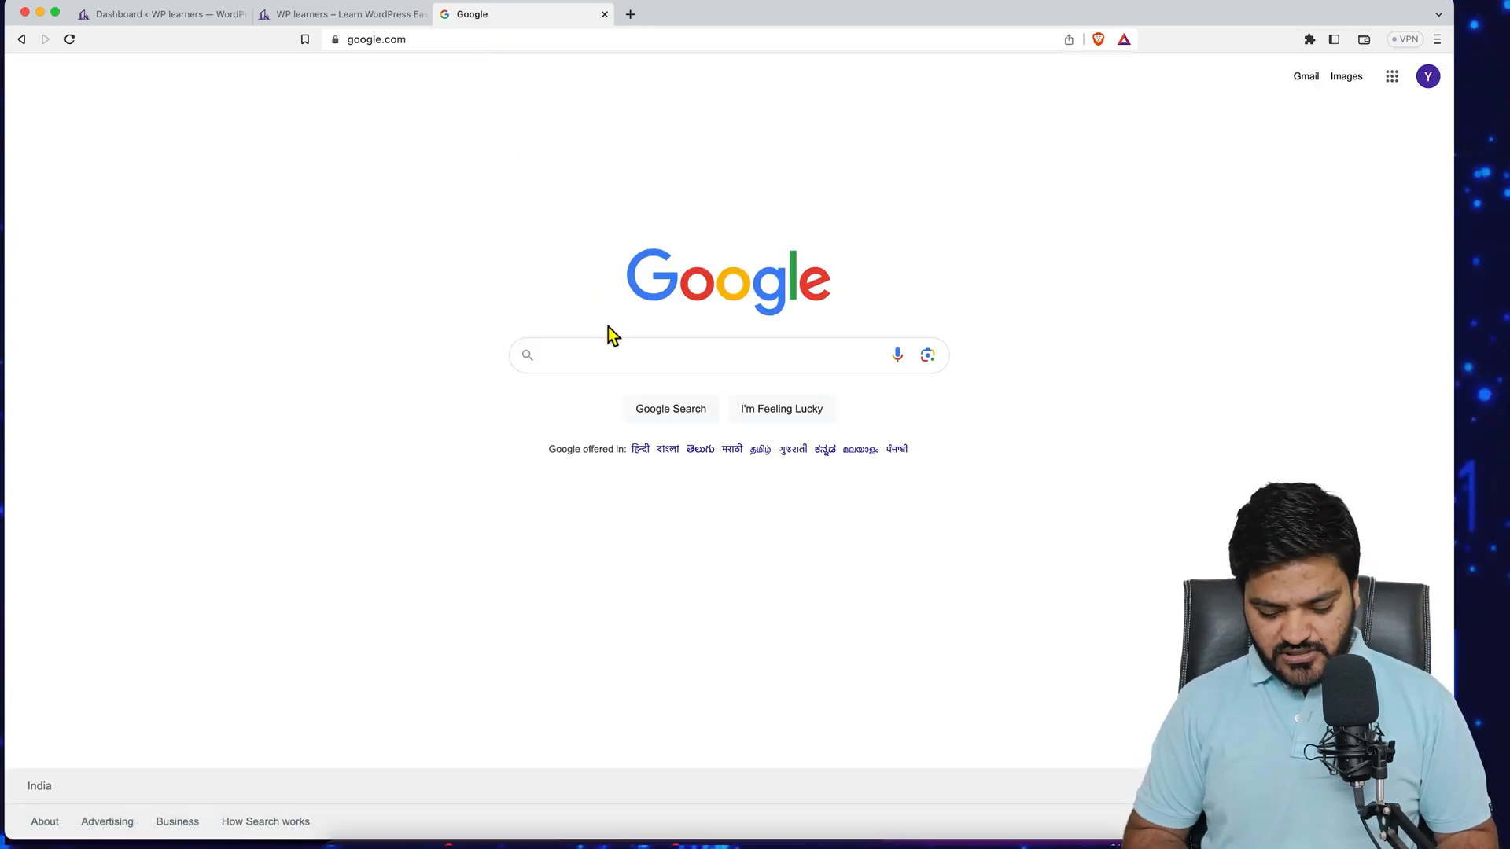
text(what is digital marketing)
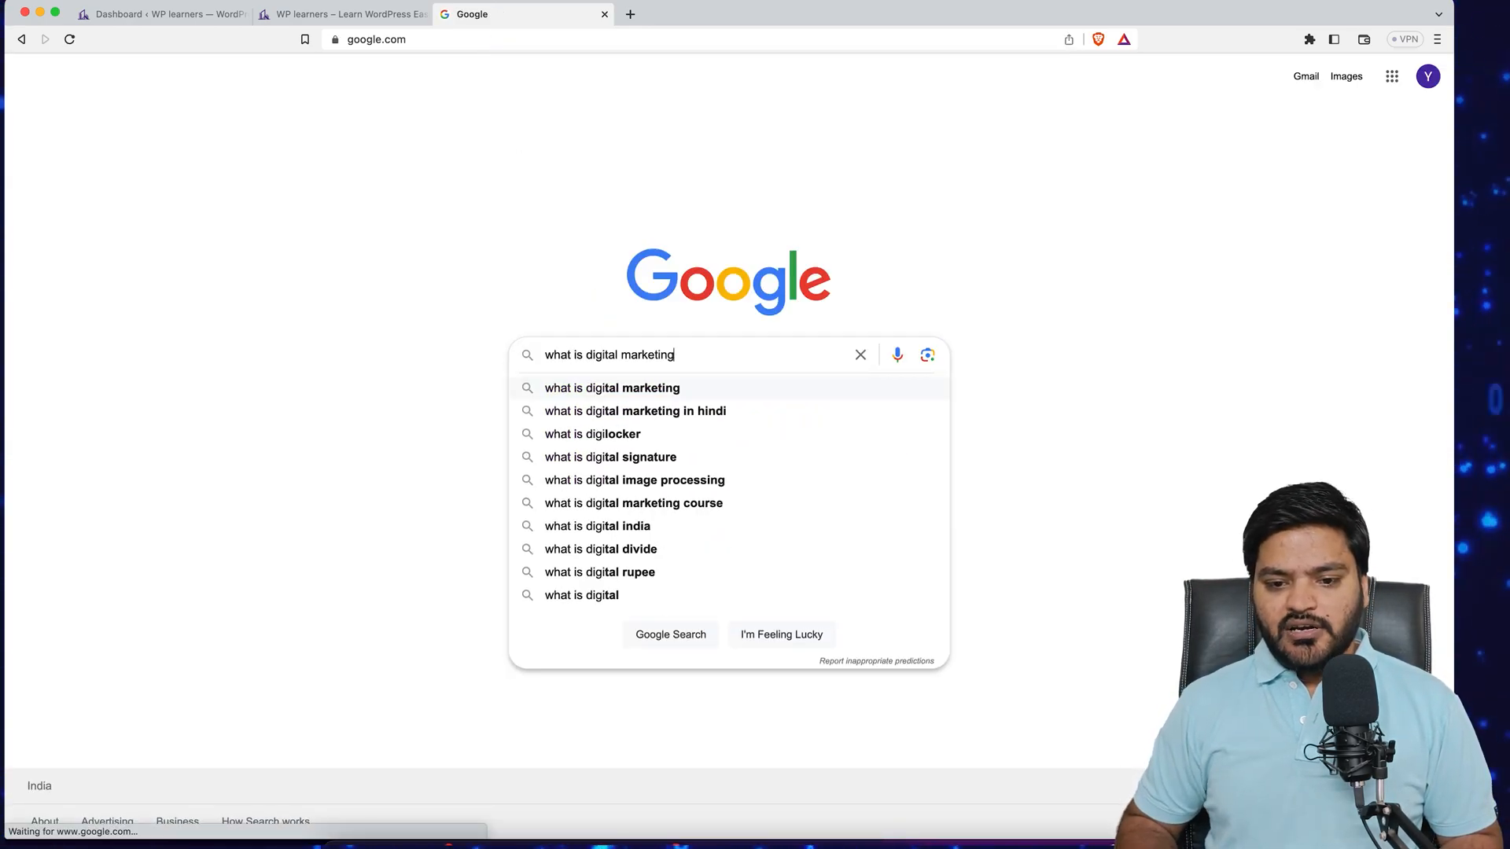
key(Return)
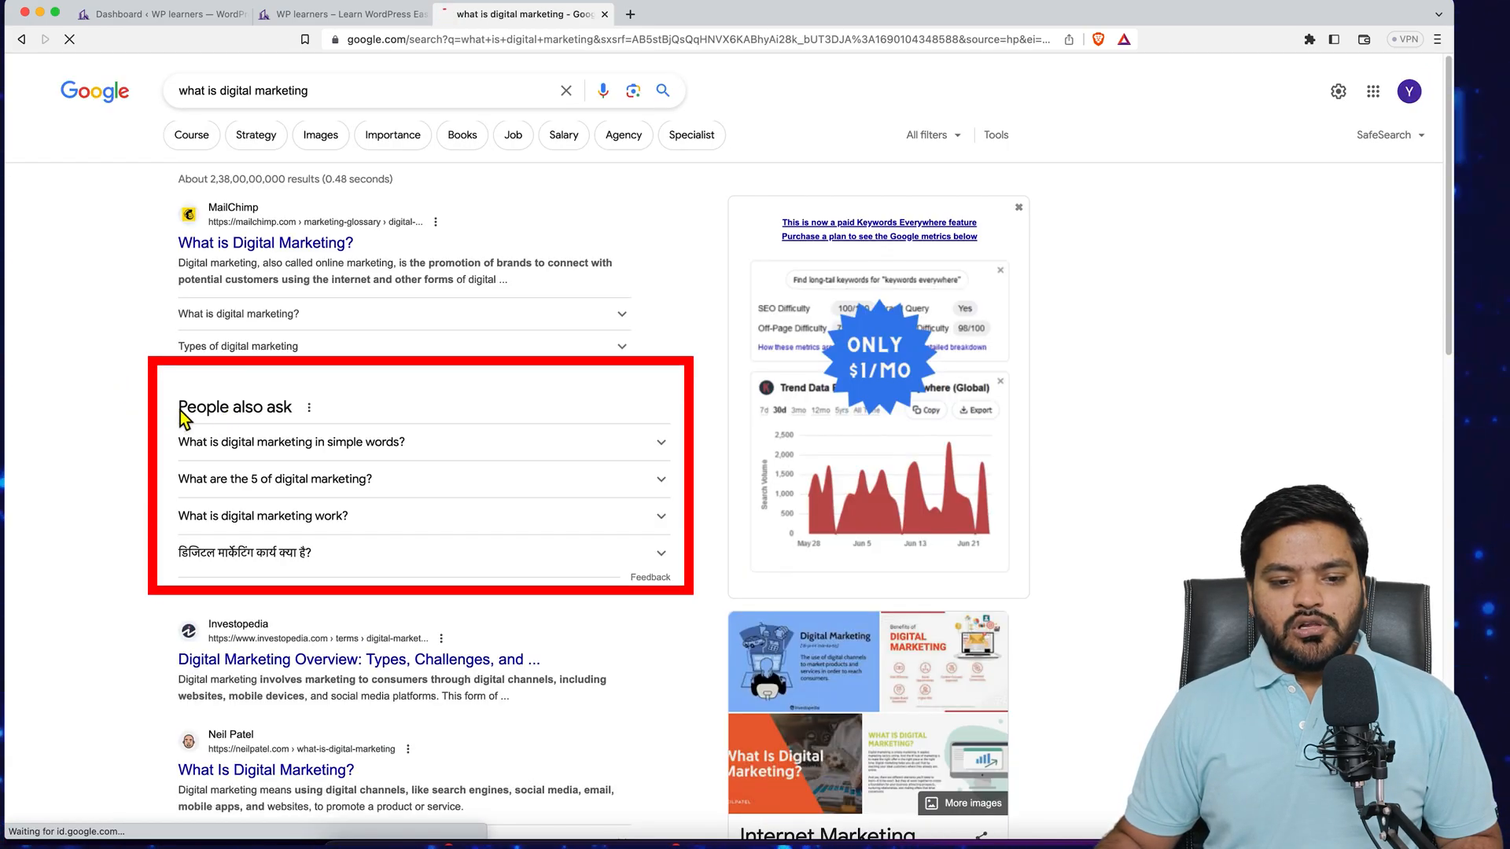
- Examine the People also ask questions in the search results by expanding and collapsing them
drag(179, 408, 295, 410)
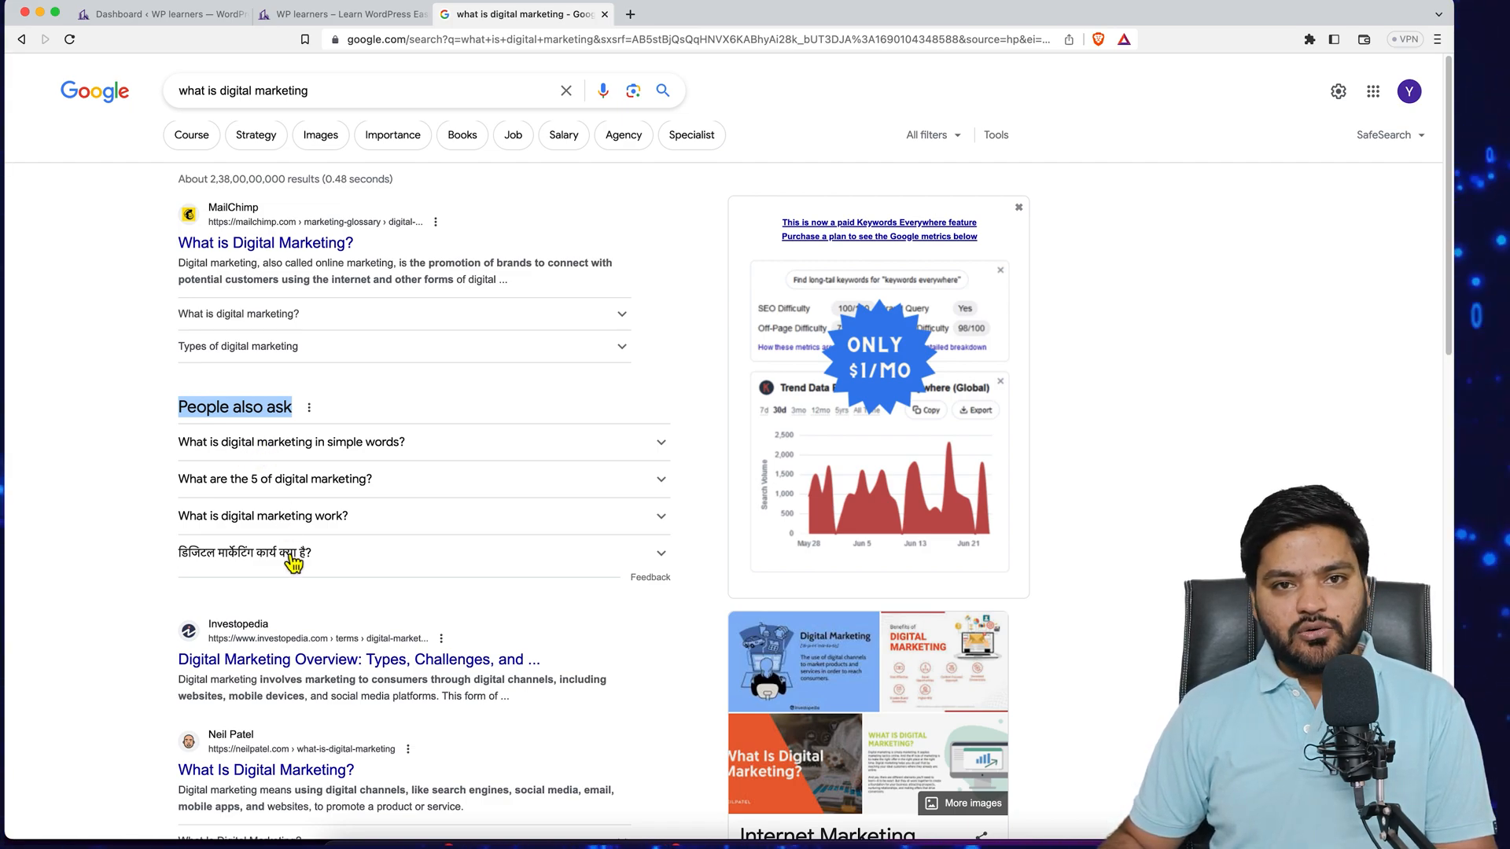
click(263, 445)
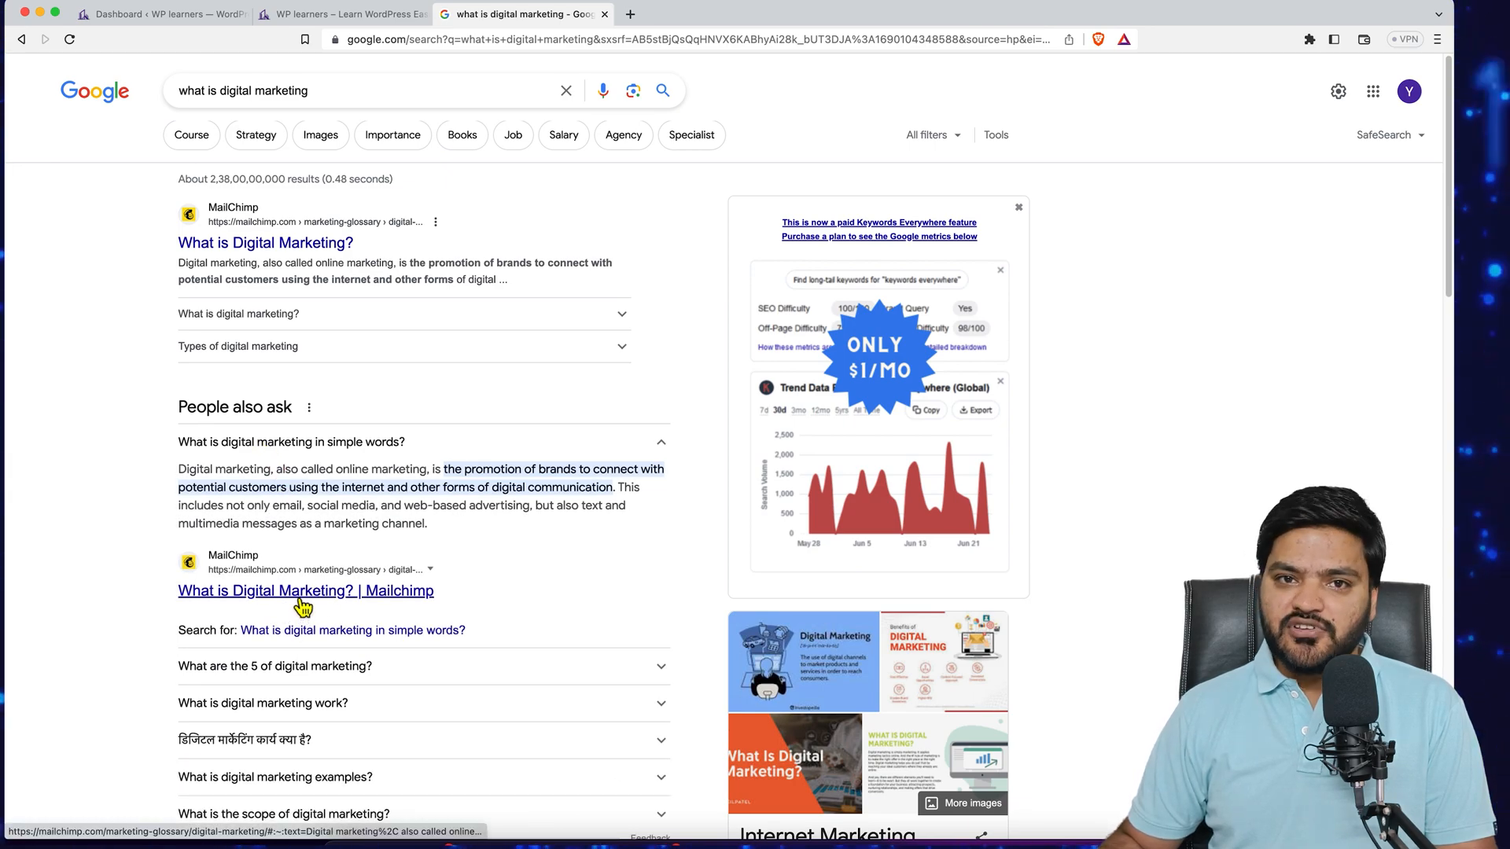
click(313, 447)
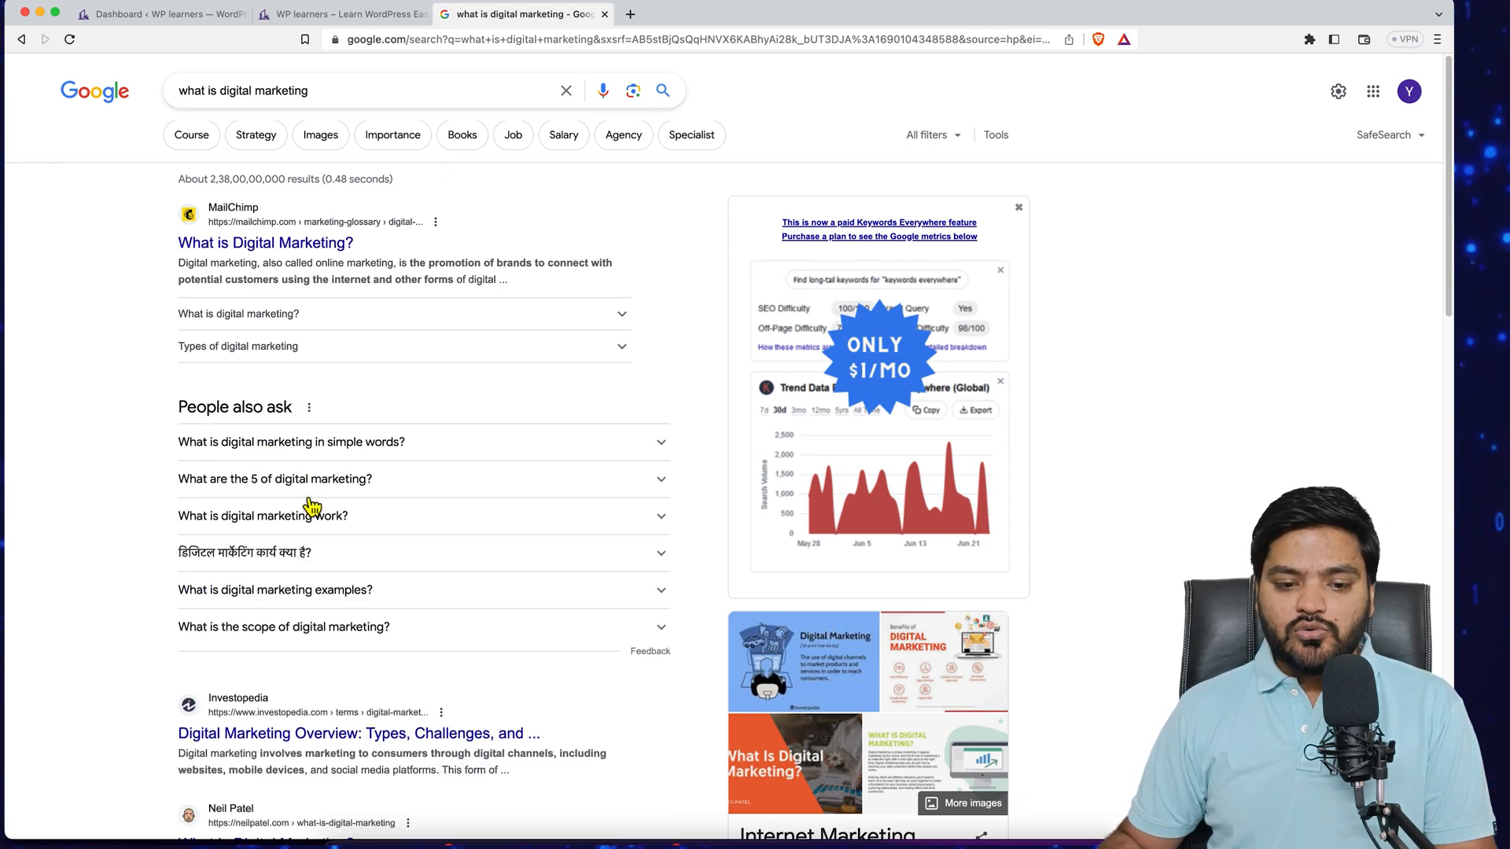
click(313, 482)
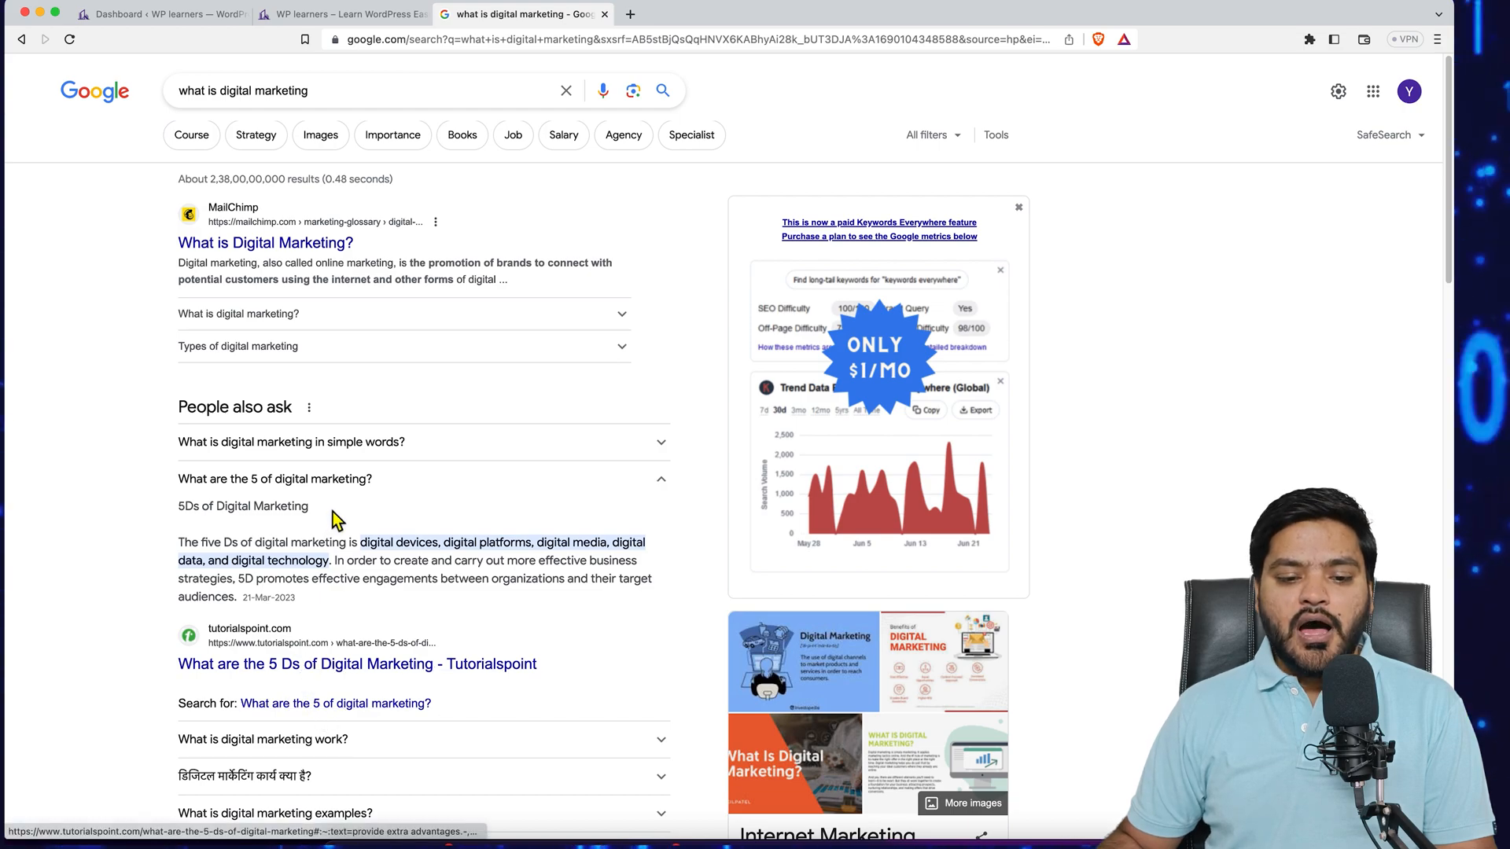
click(354, 481)
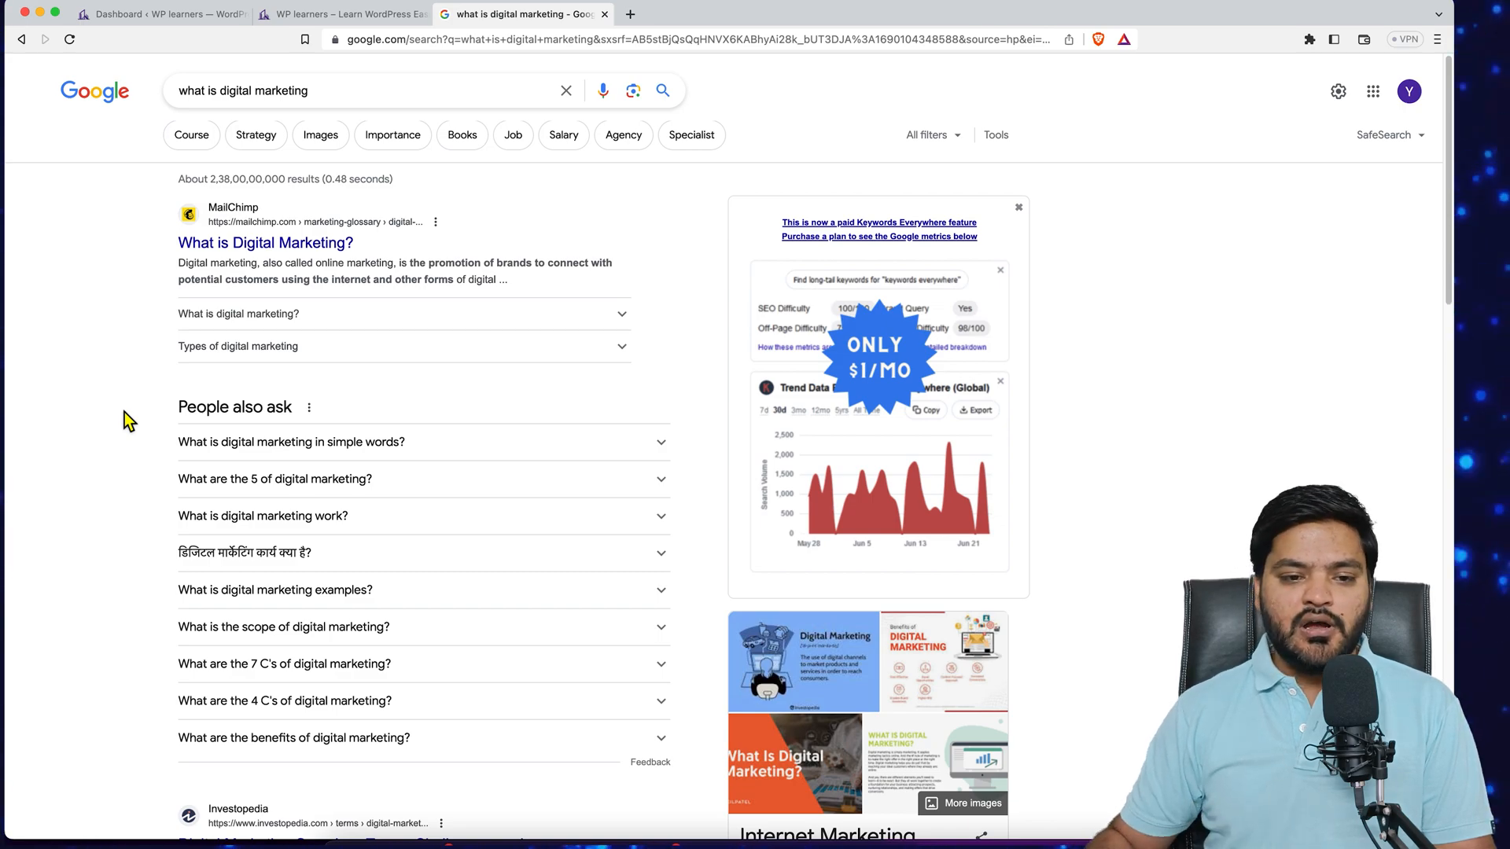
- In the WordPress dashboard tab, open the About Us page with Elementor from the pages list
click(162, 14)
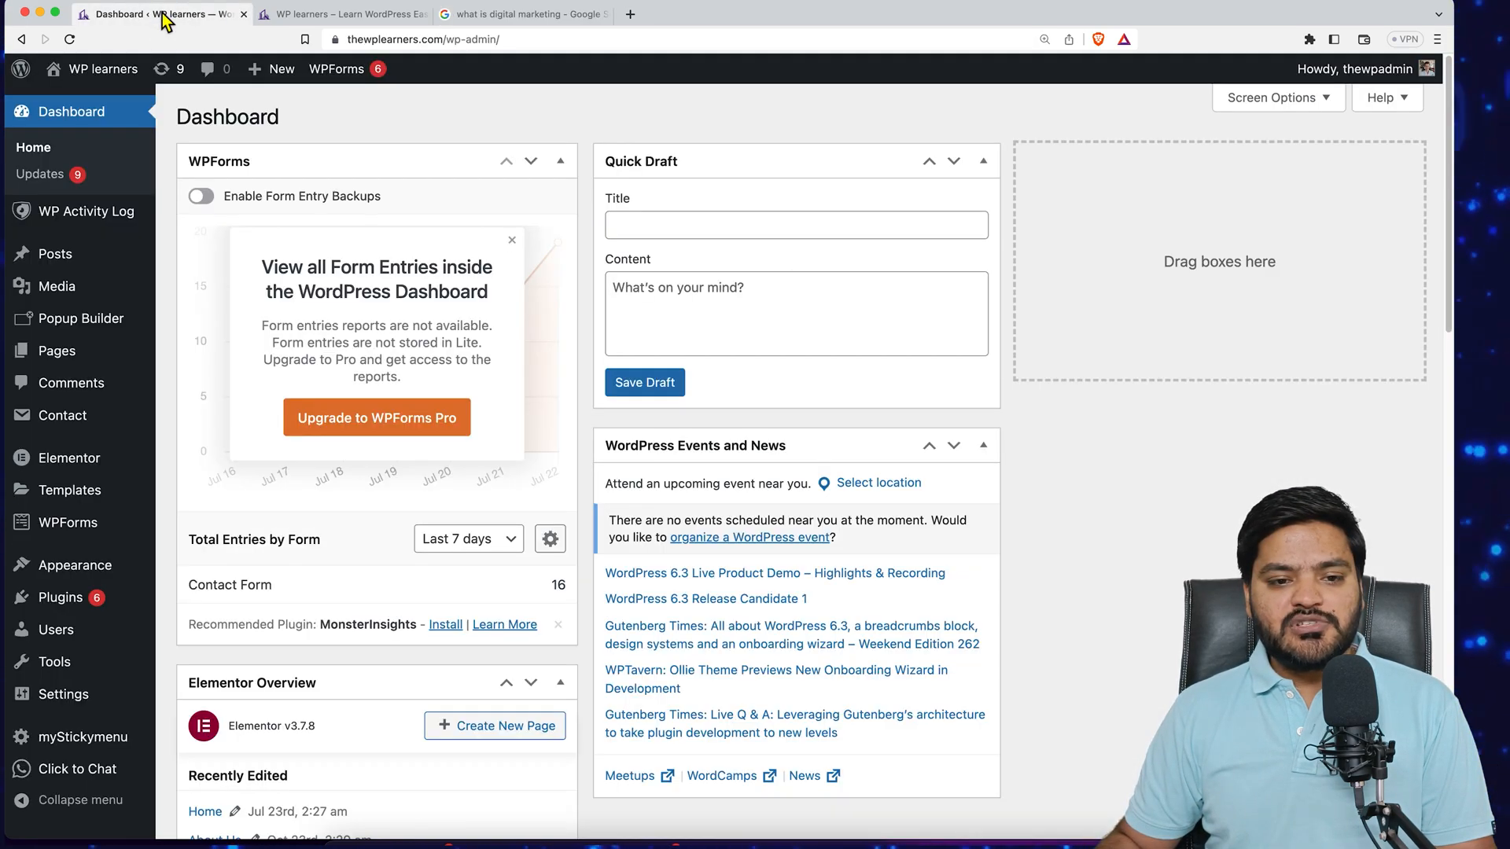
mouse_move(84, 359)
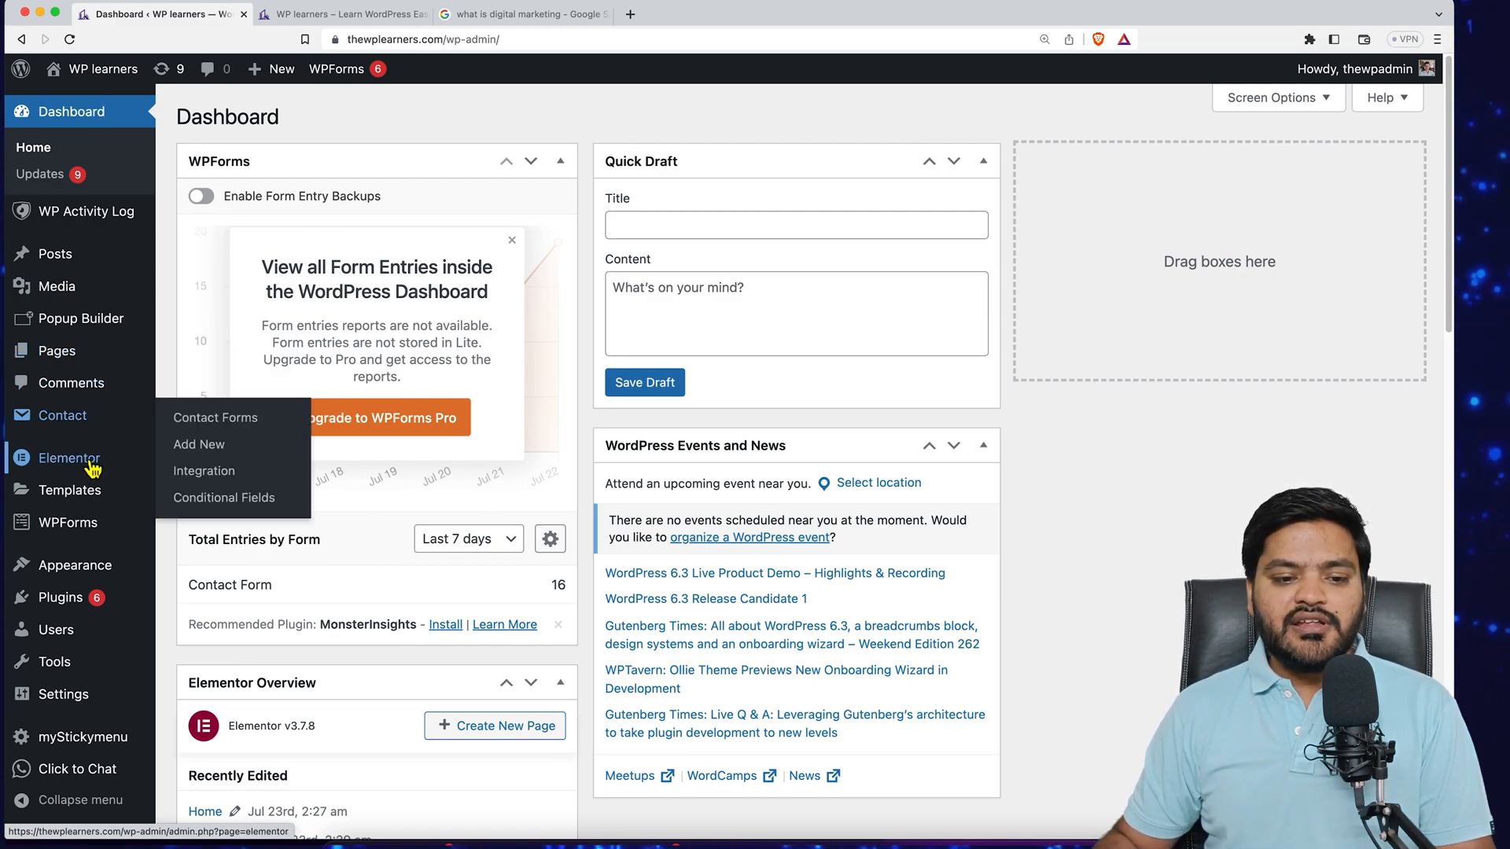
mouse_move(75, 470)
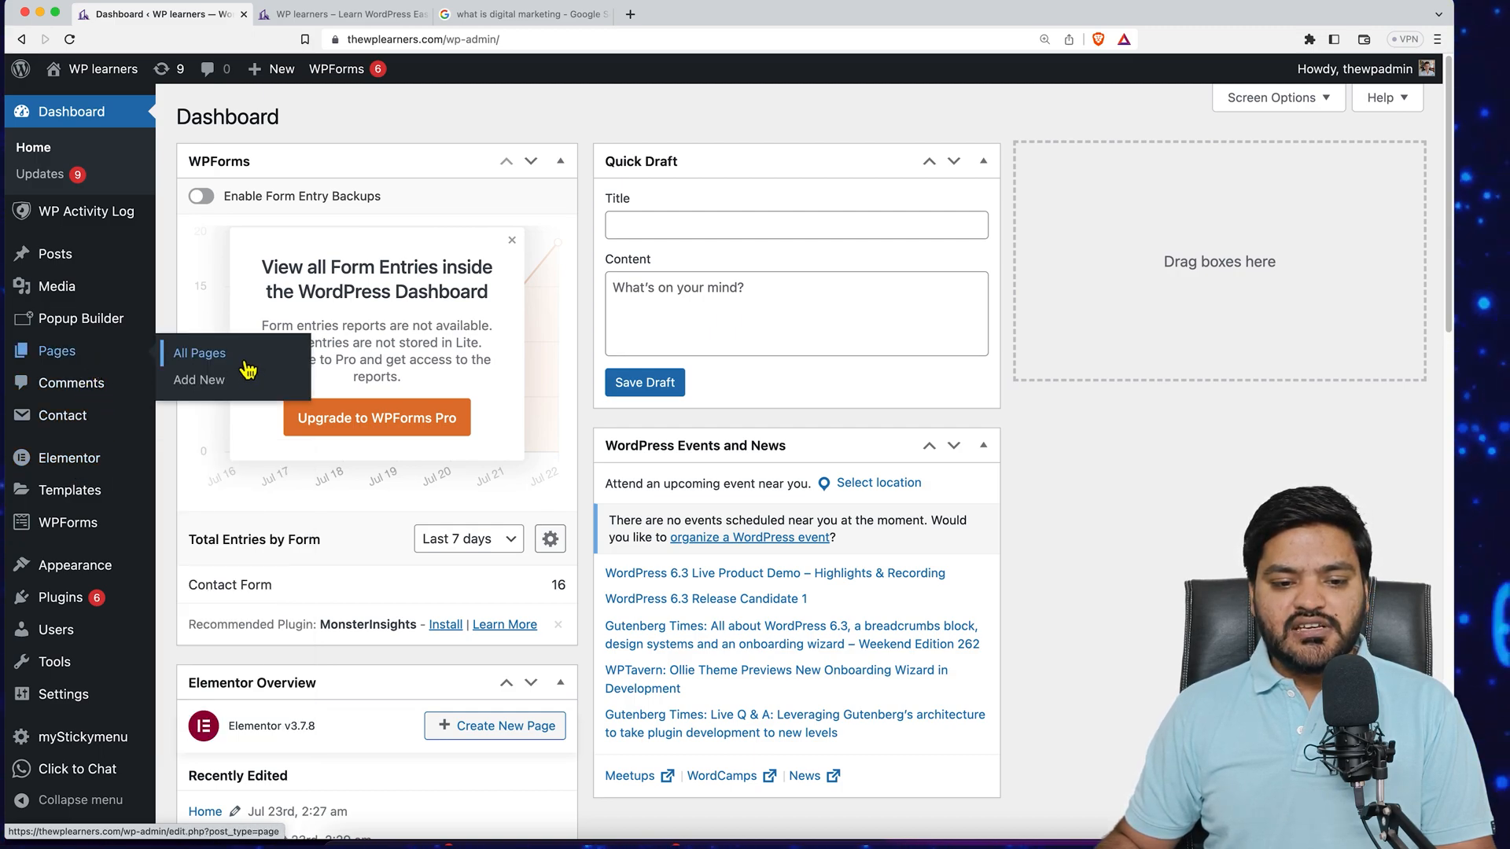
click(245, 363)
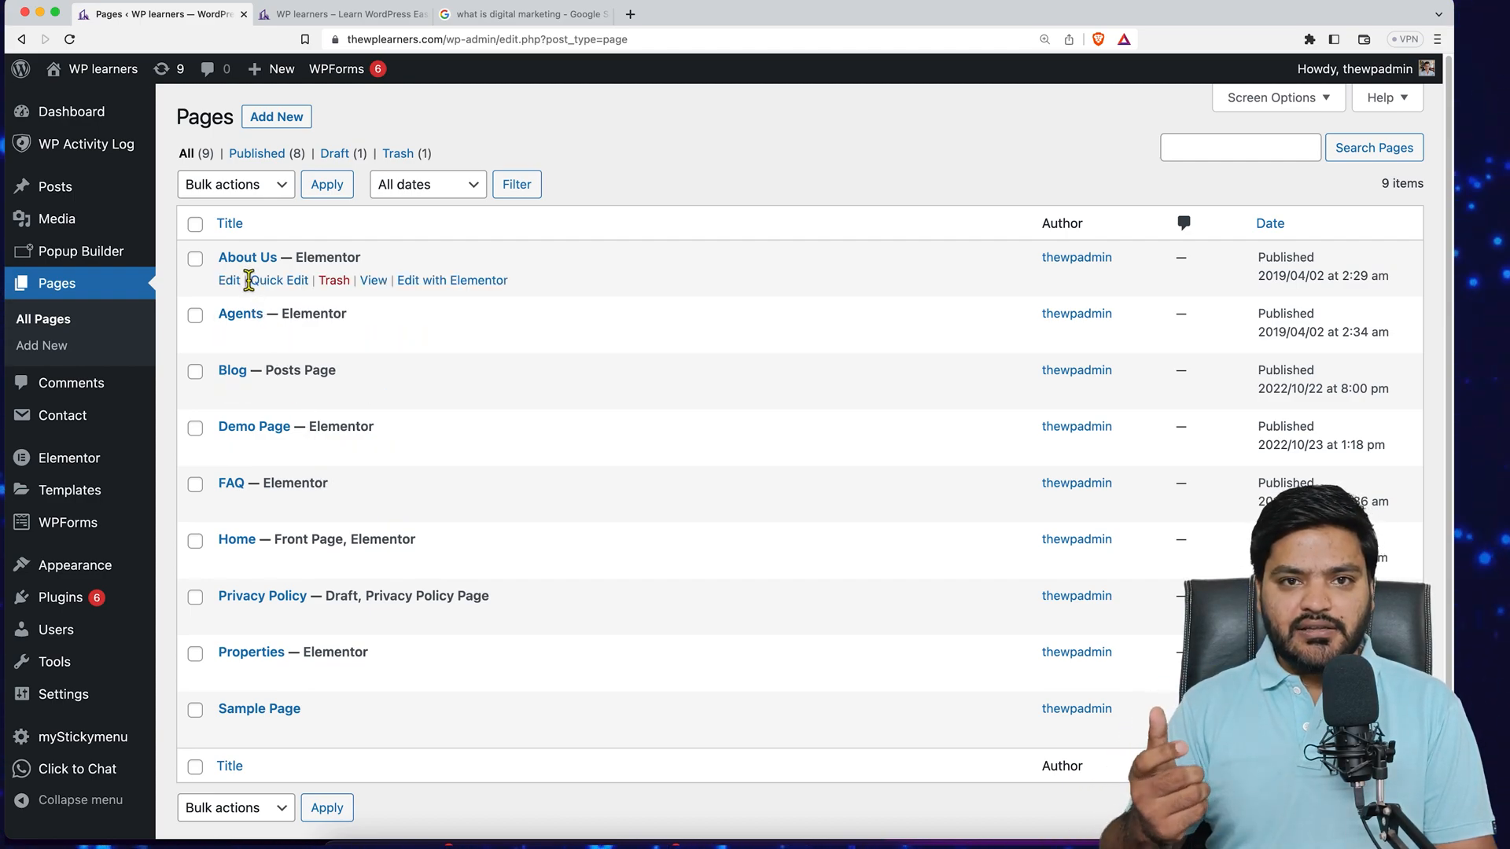
click(455, 291)
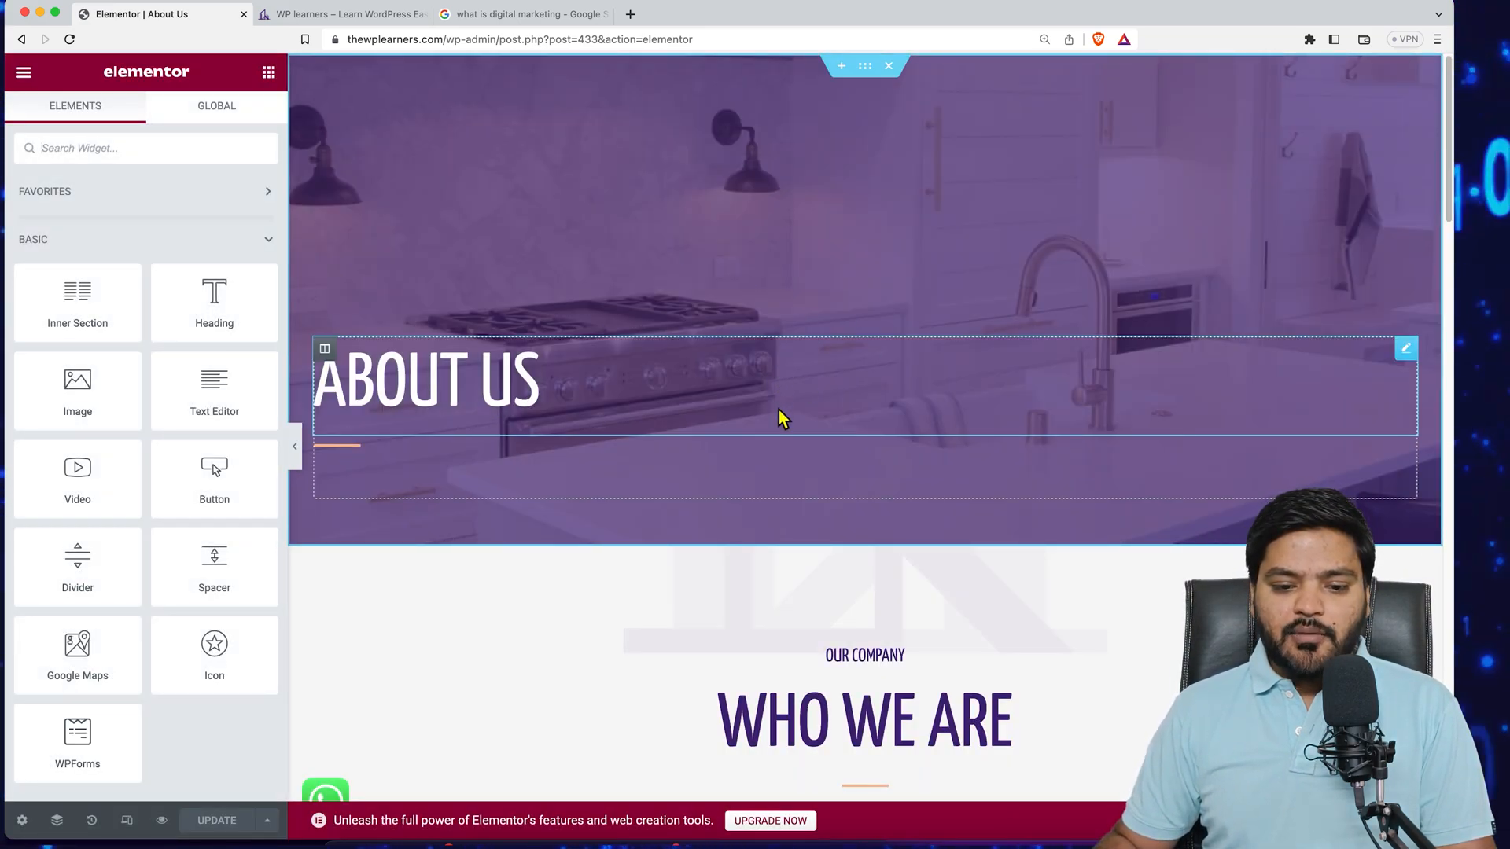
- Add a new single-column section at the bottom of the About Us page
scroll(782, 416, down, 1)
scroll(778, 410, down, 15)
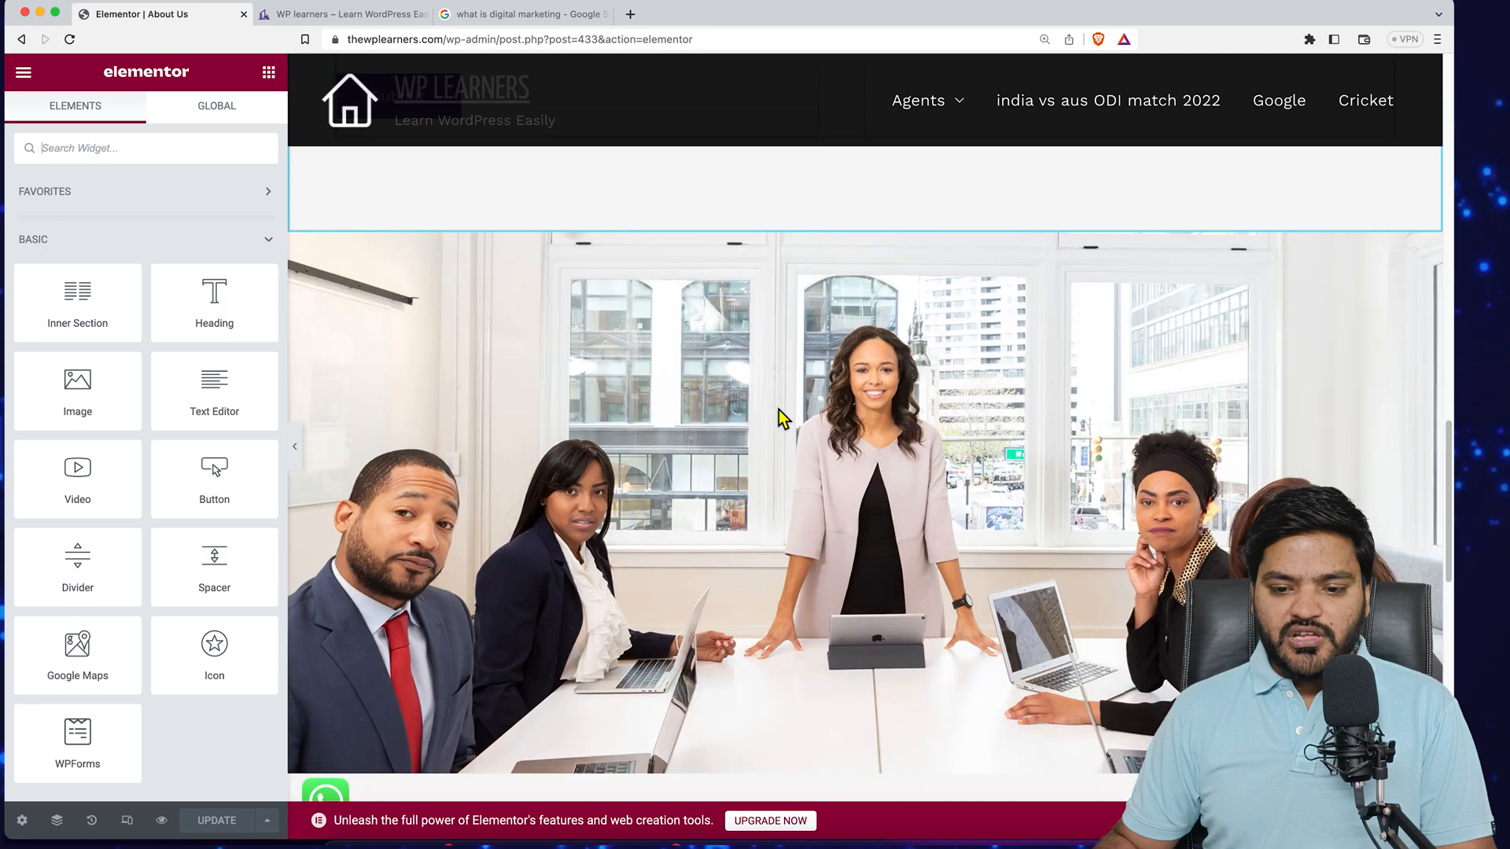
scroll(782, 418, down, 10)
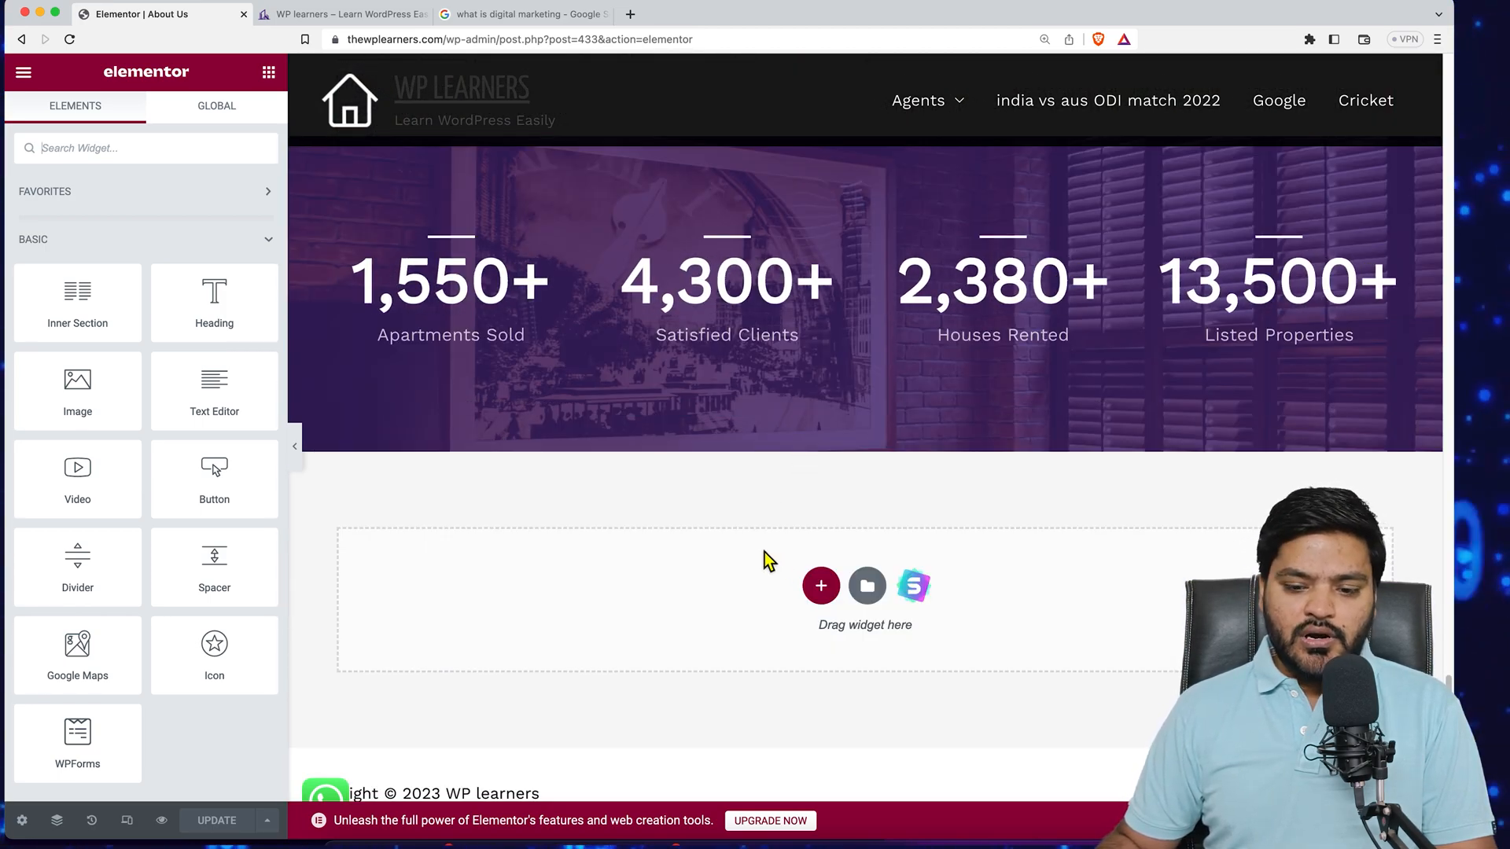
click(822, 588)
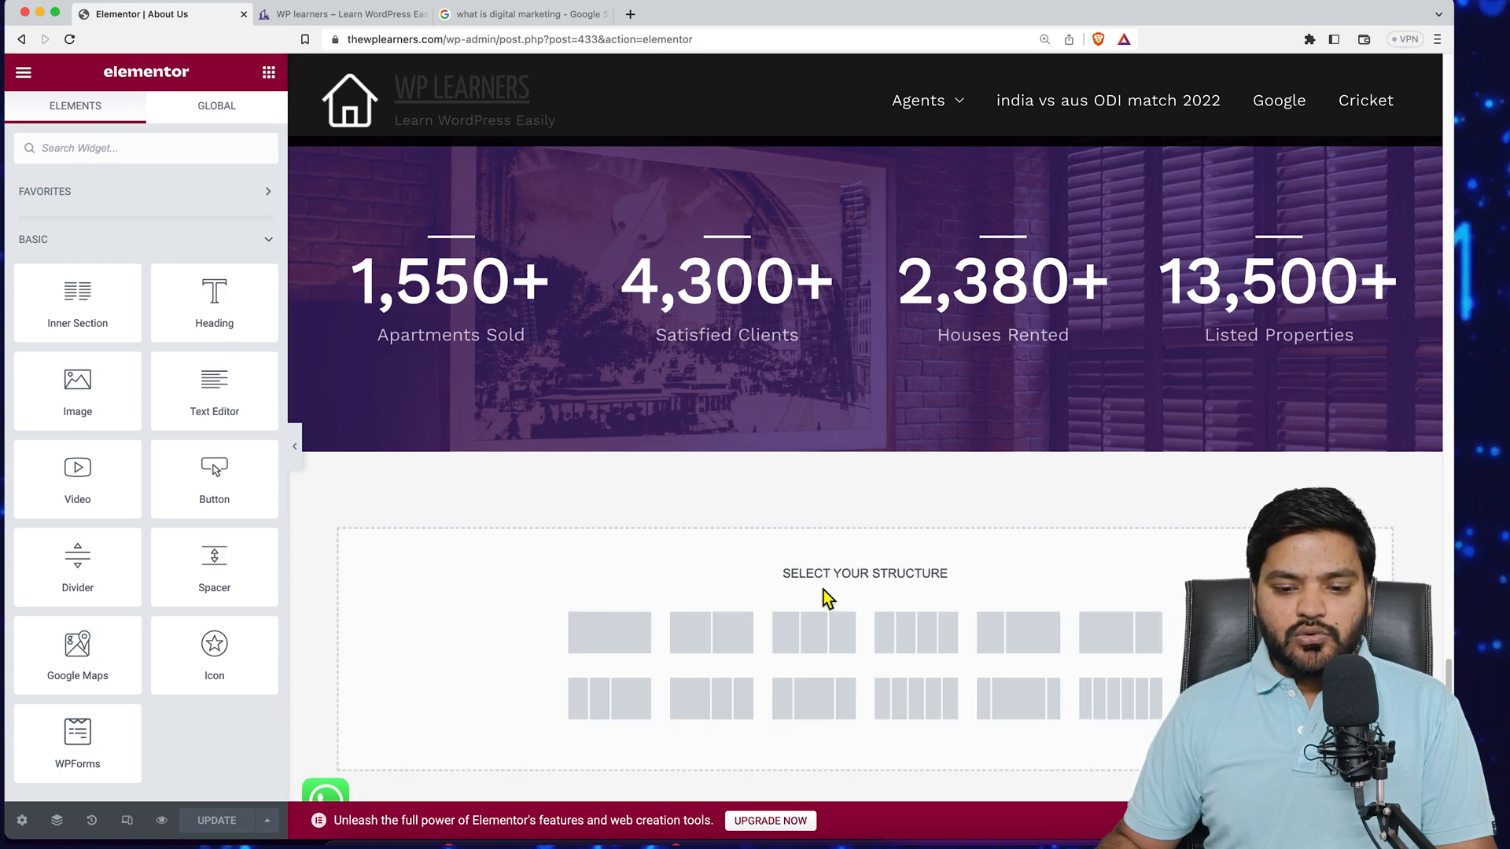
click(624, 646)
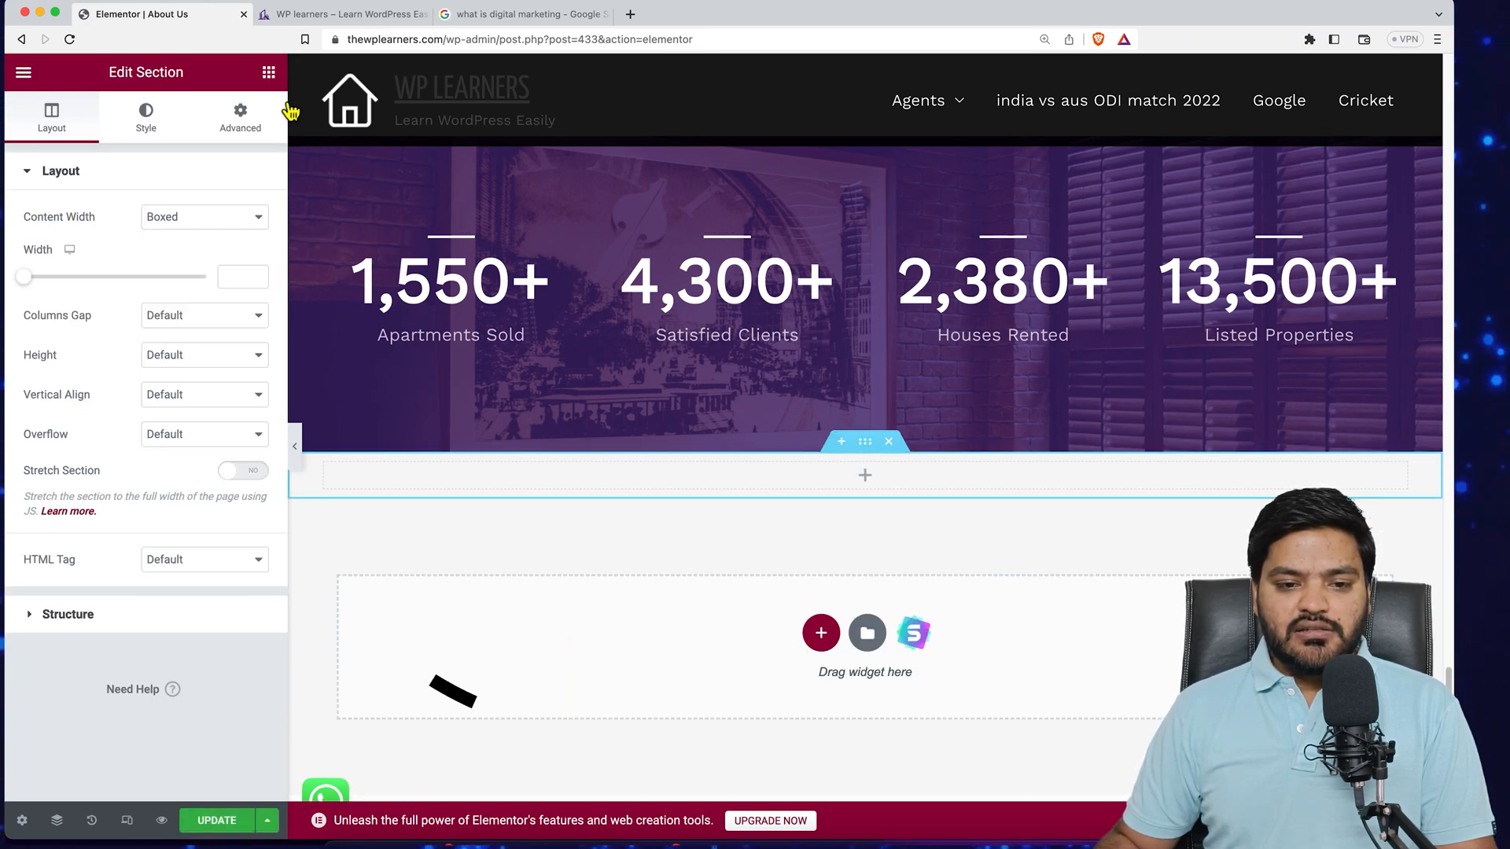
- Search the widget panel for the accordion and place an Accordion widget into the new section
click(268, 72)
click(145, 164)
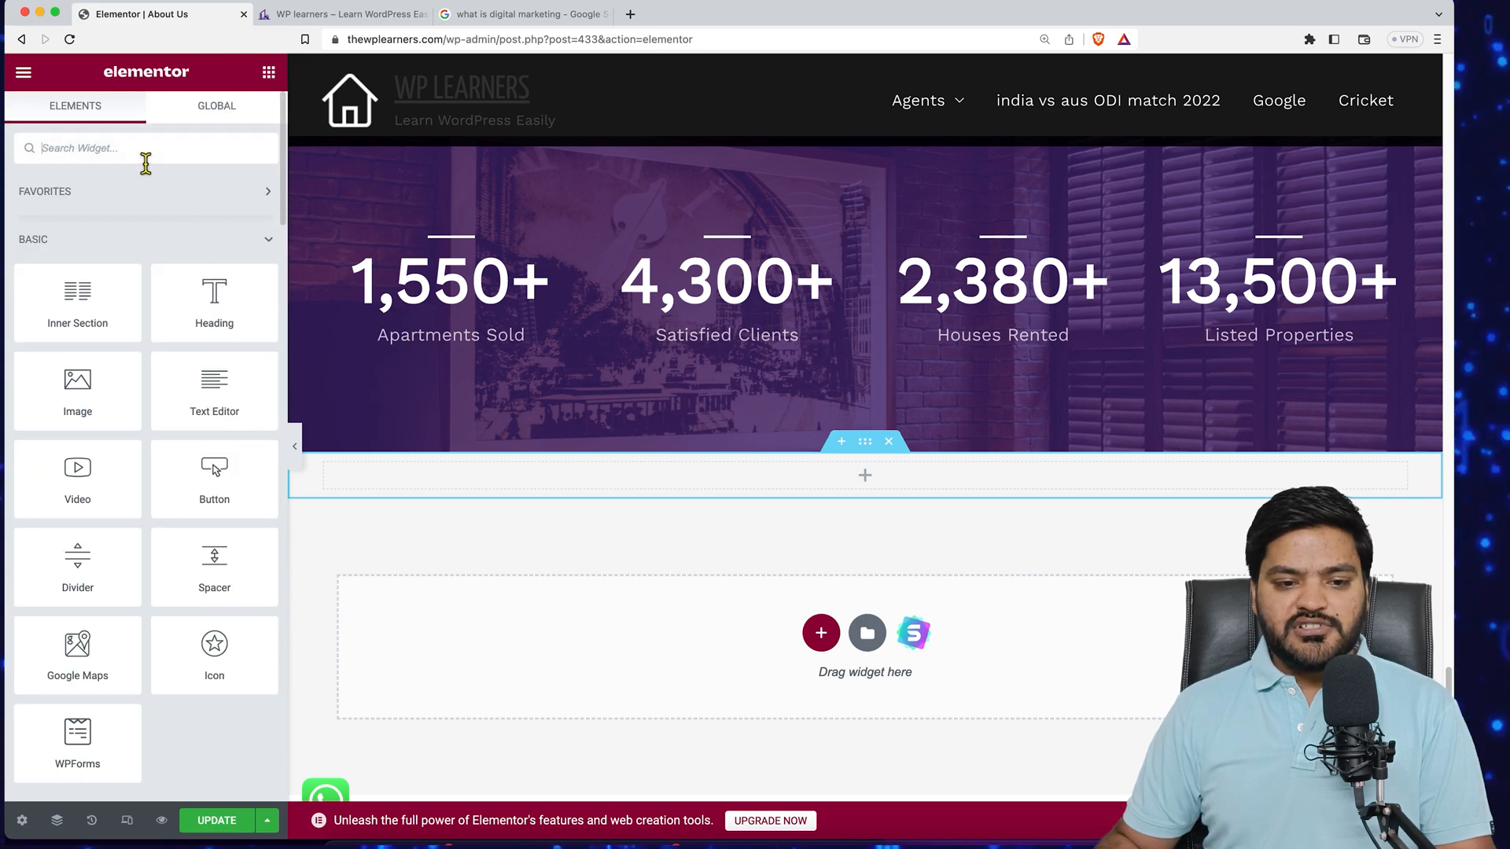
text(faq)
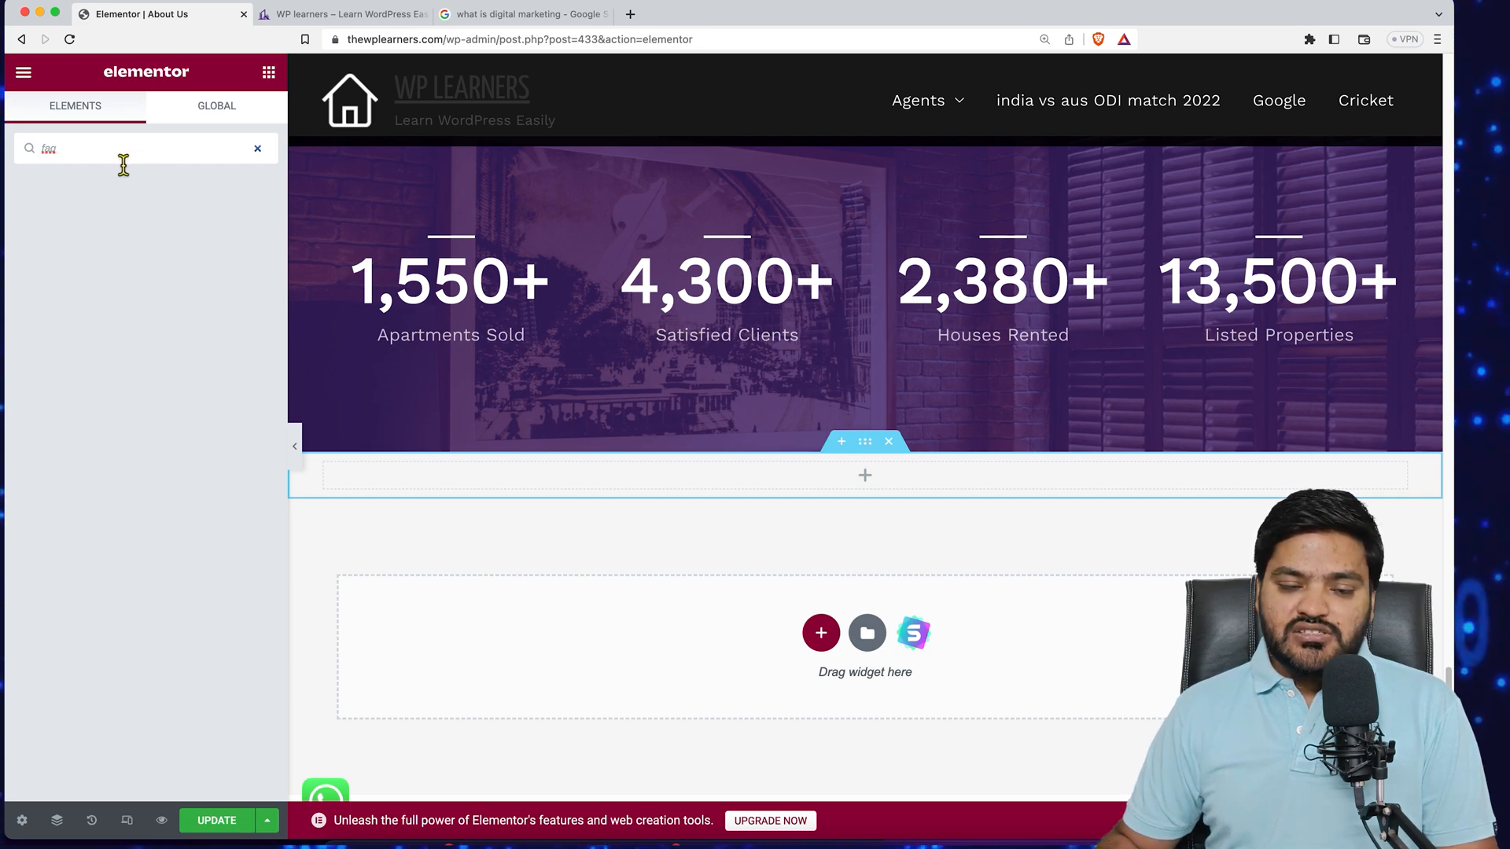
drag(112, 153, 48, 142)
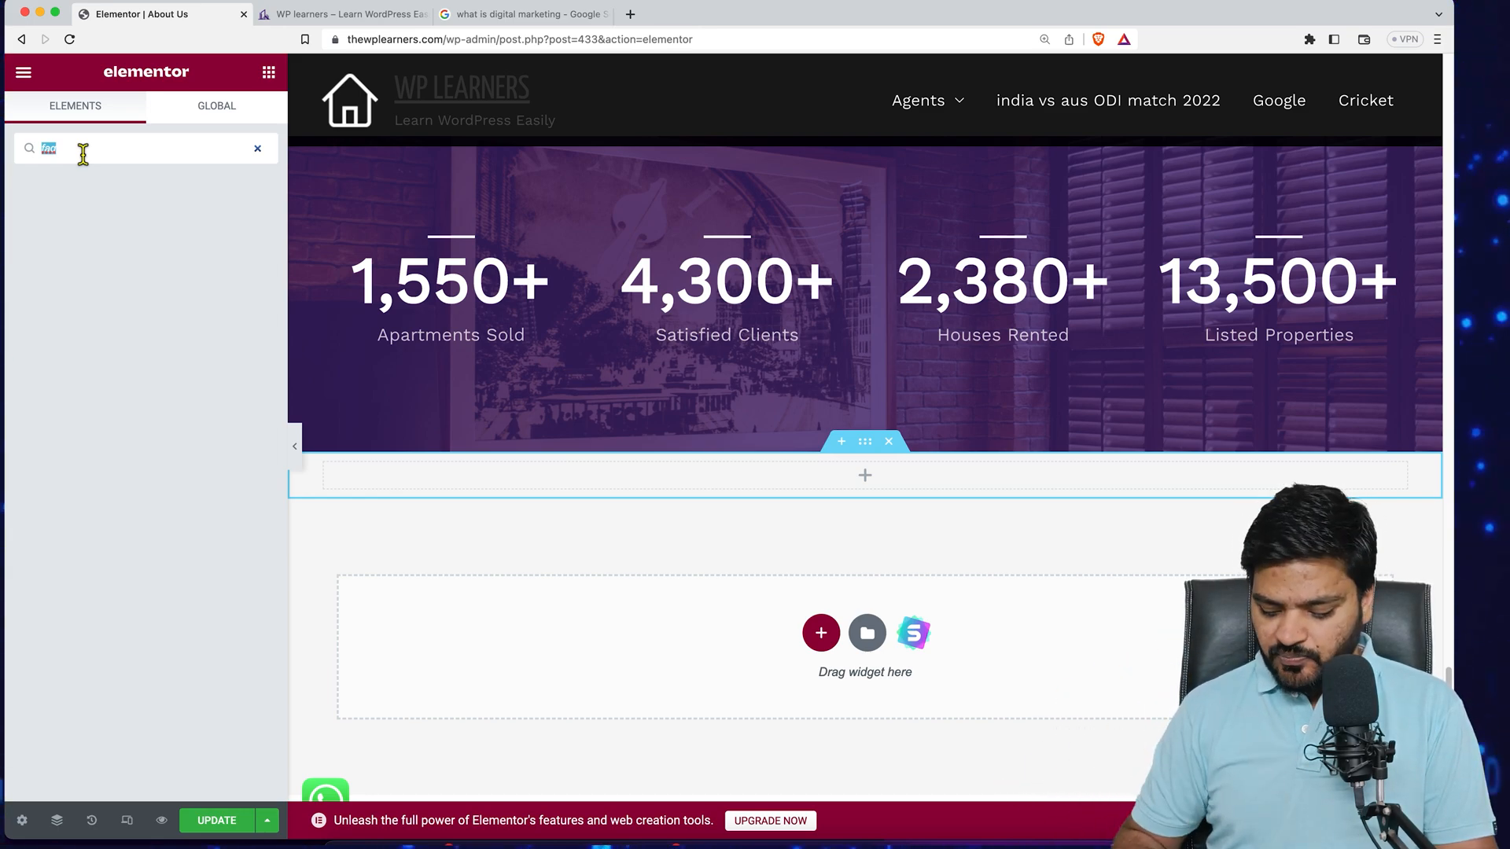
key(BackSpace)
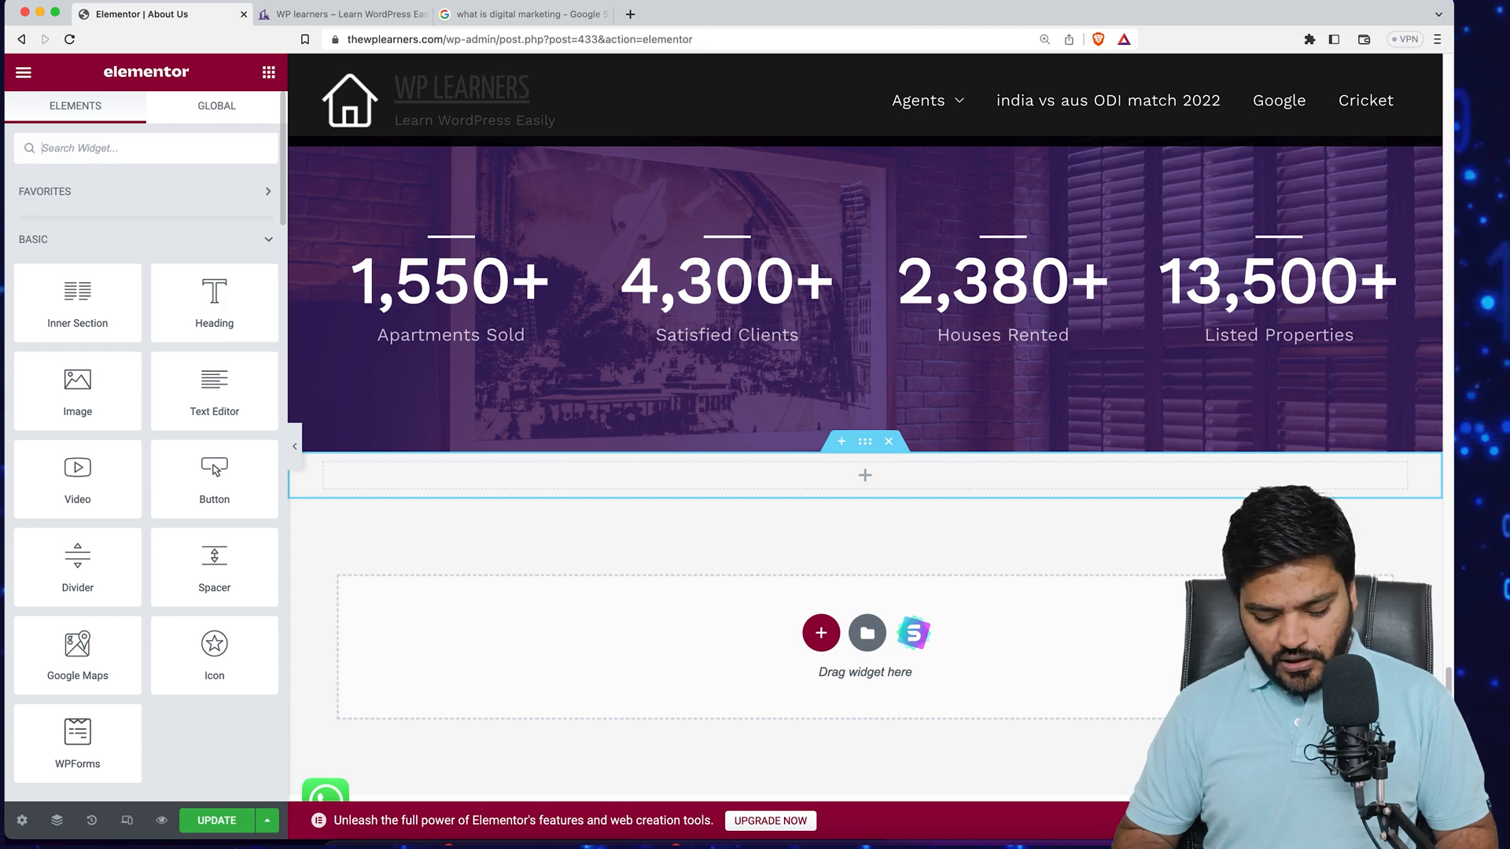
text(acco)
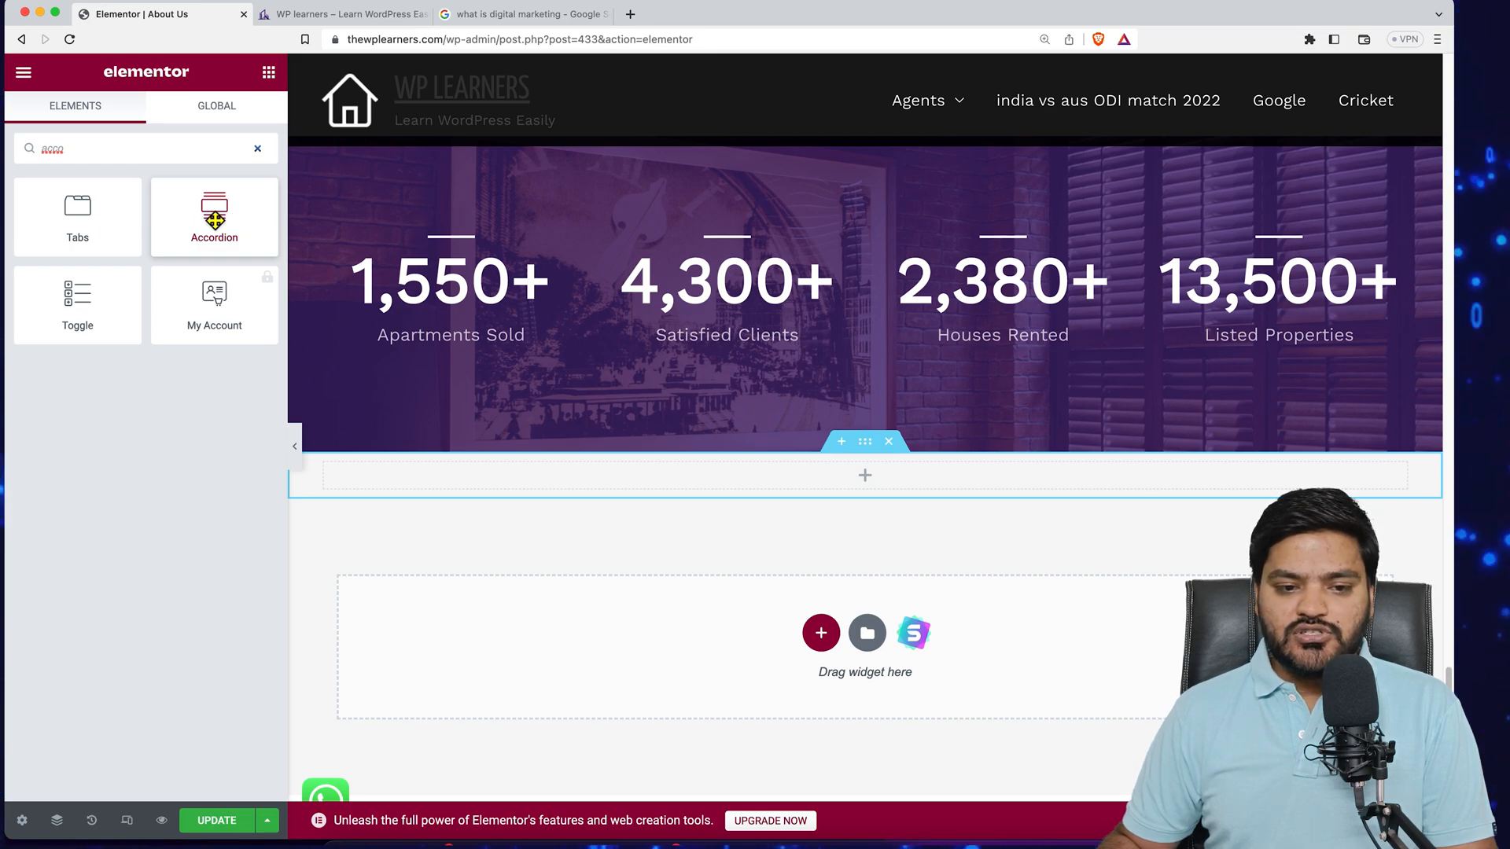
drag(235, 223, 670, 483)
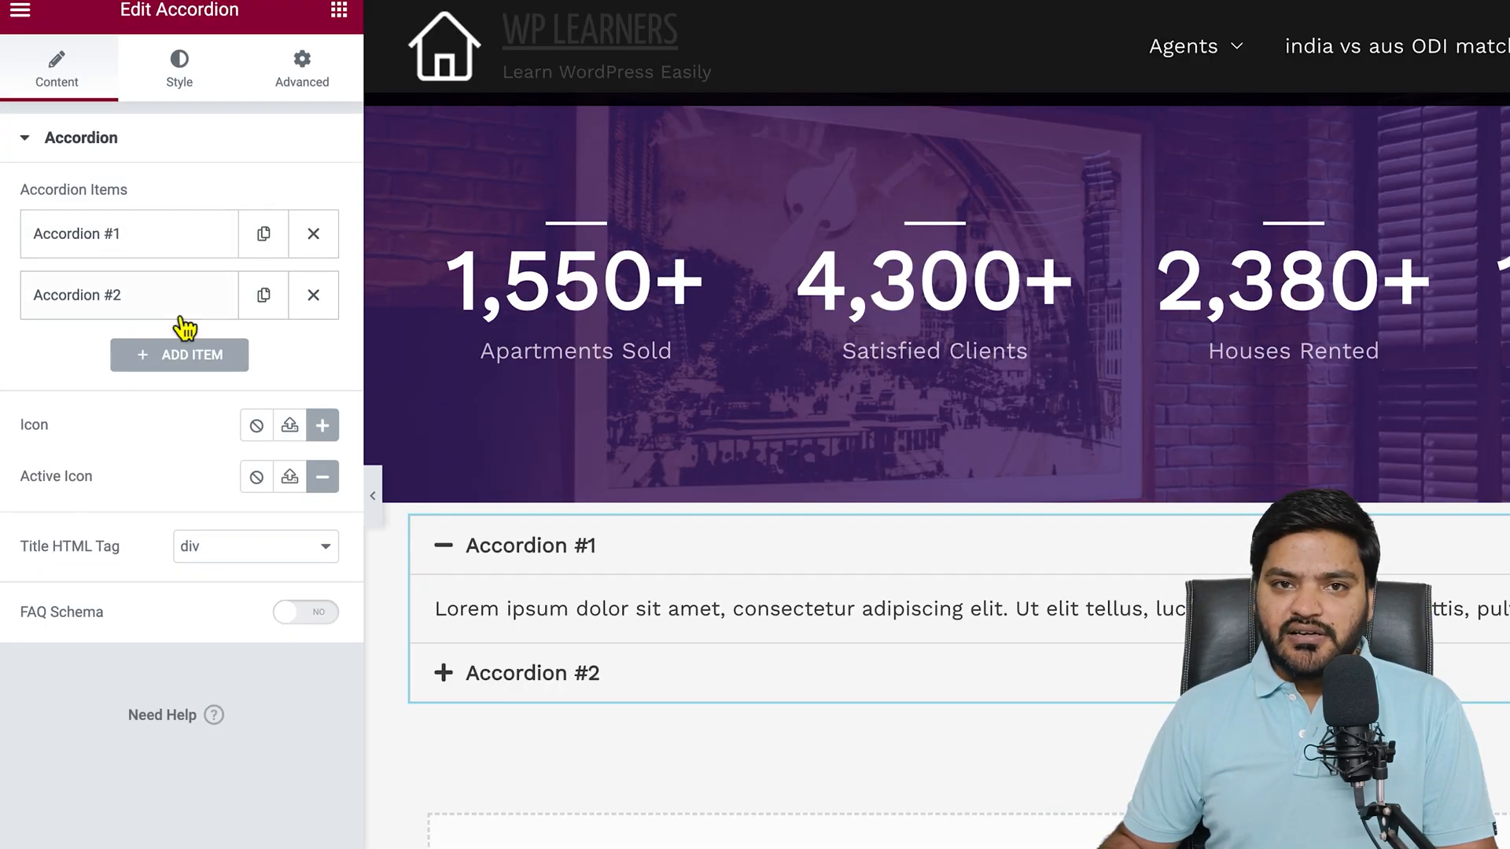
- Set the accordion items to "What is Digital Marketing?" and "How to learn digital marketing?" with short answers, and preview both items
click(151, 250)
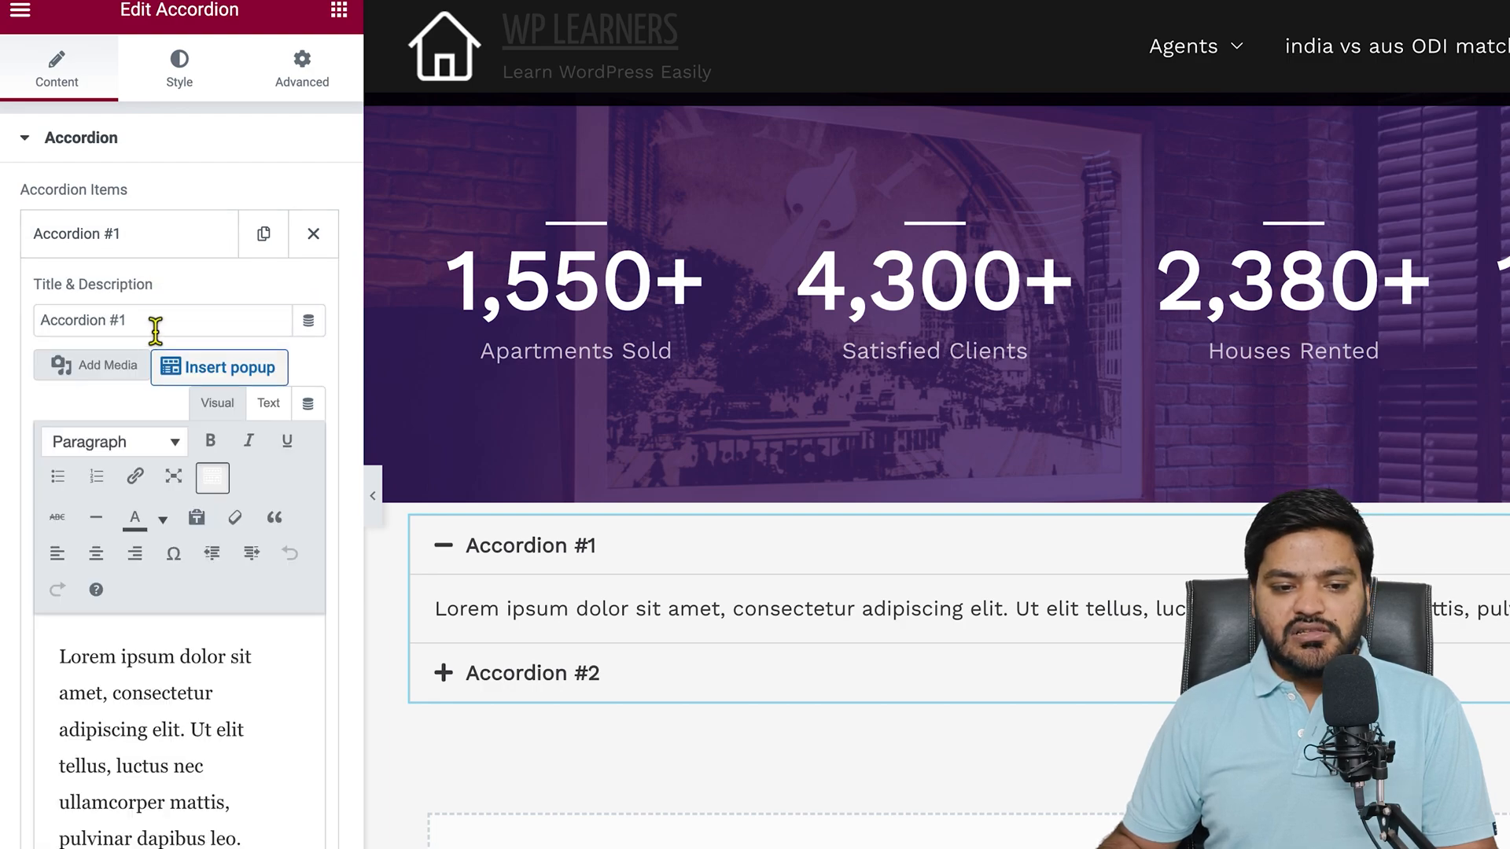
drag(153, 329, 8, 302)
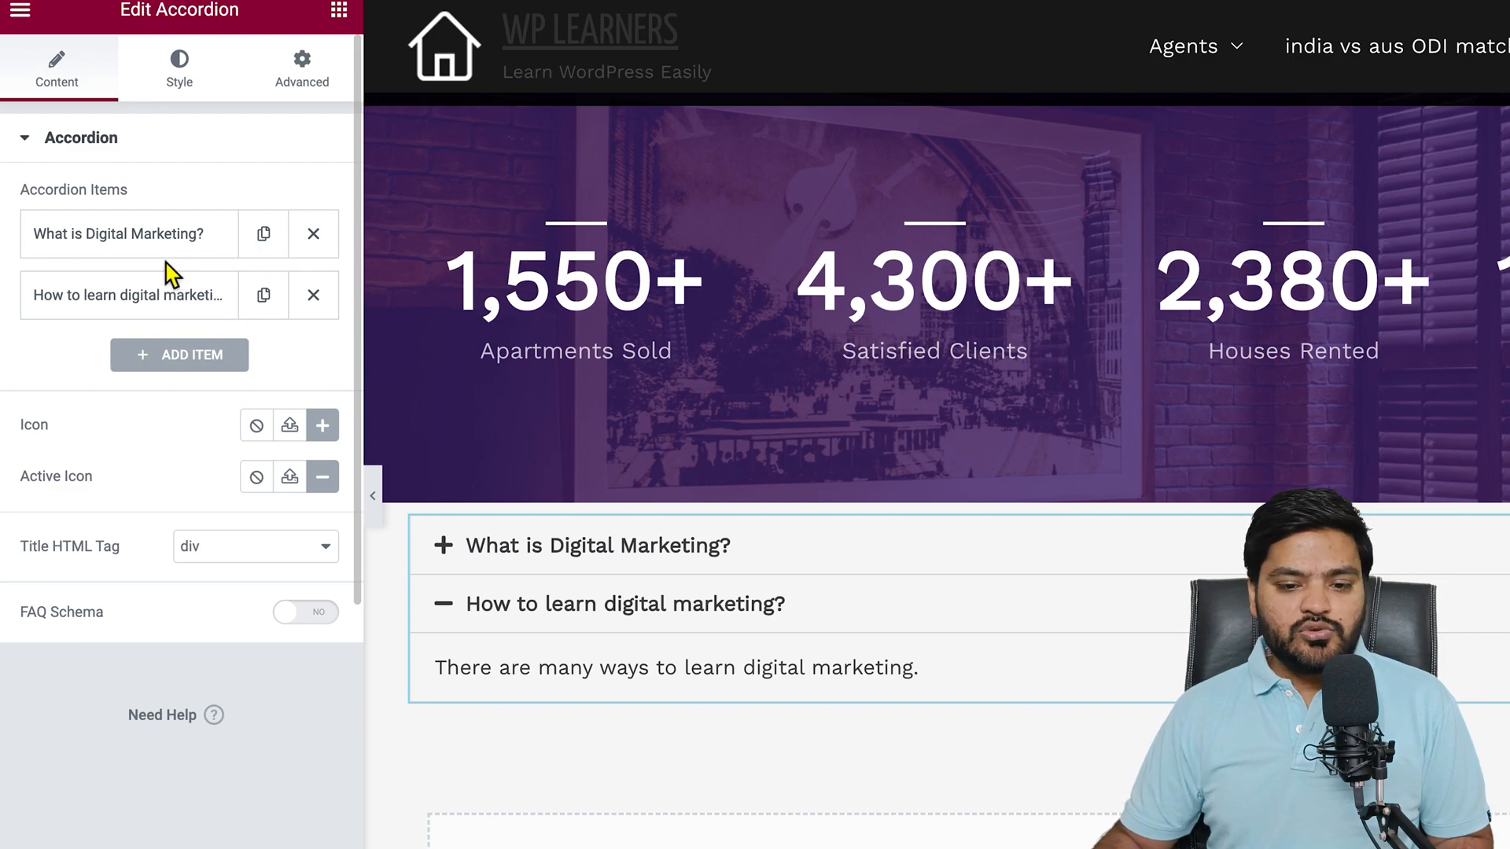
click(547, 565)
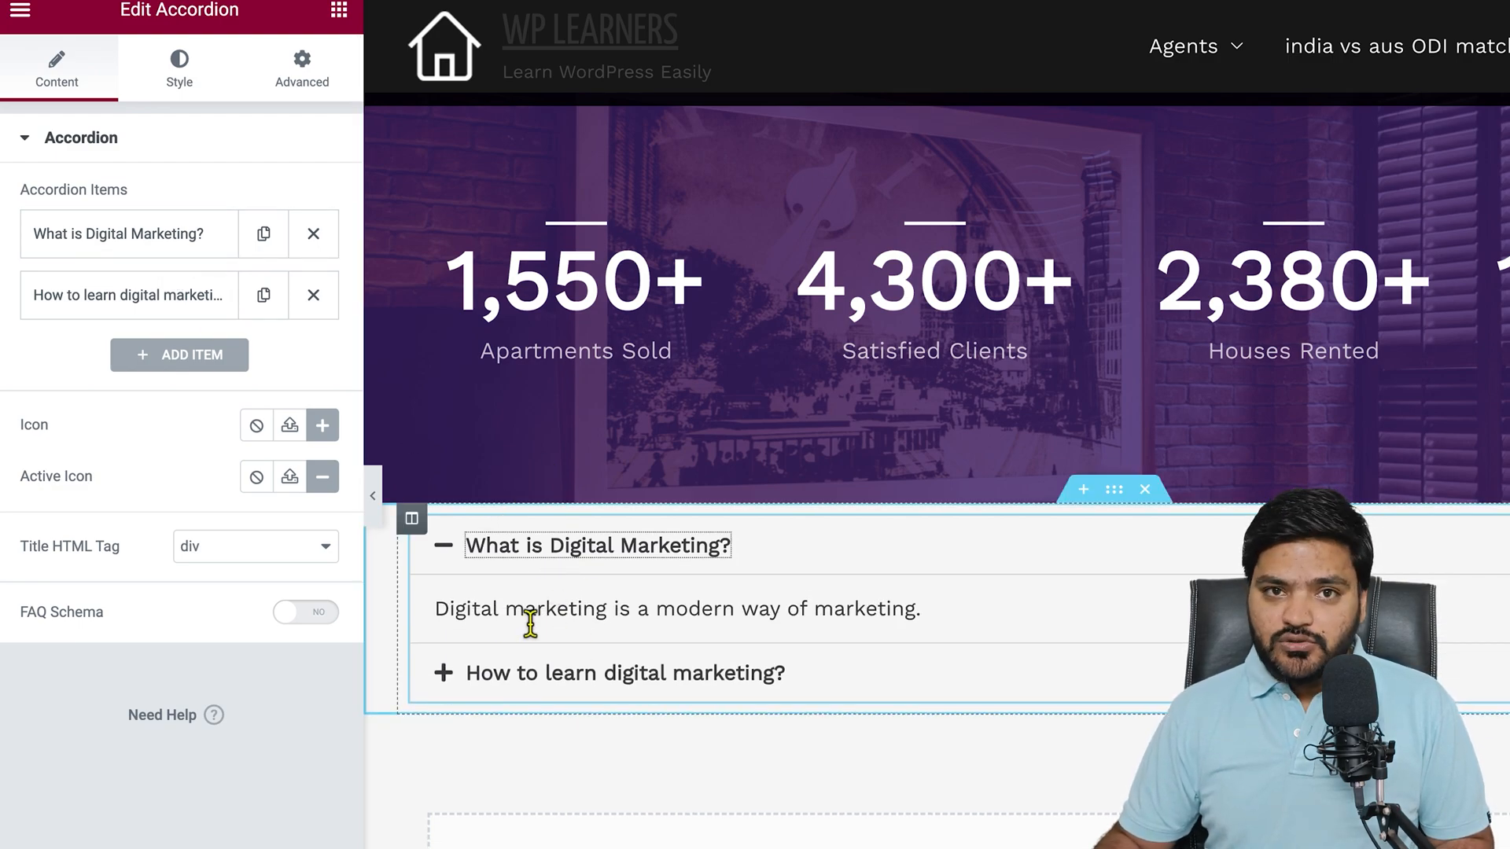
click(559, 695)
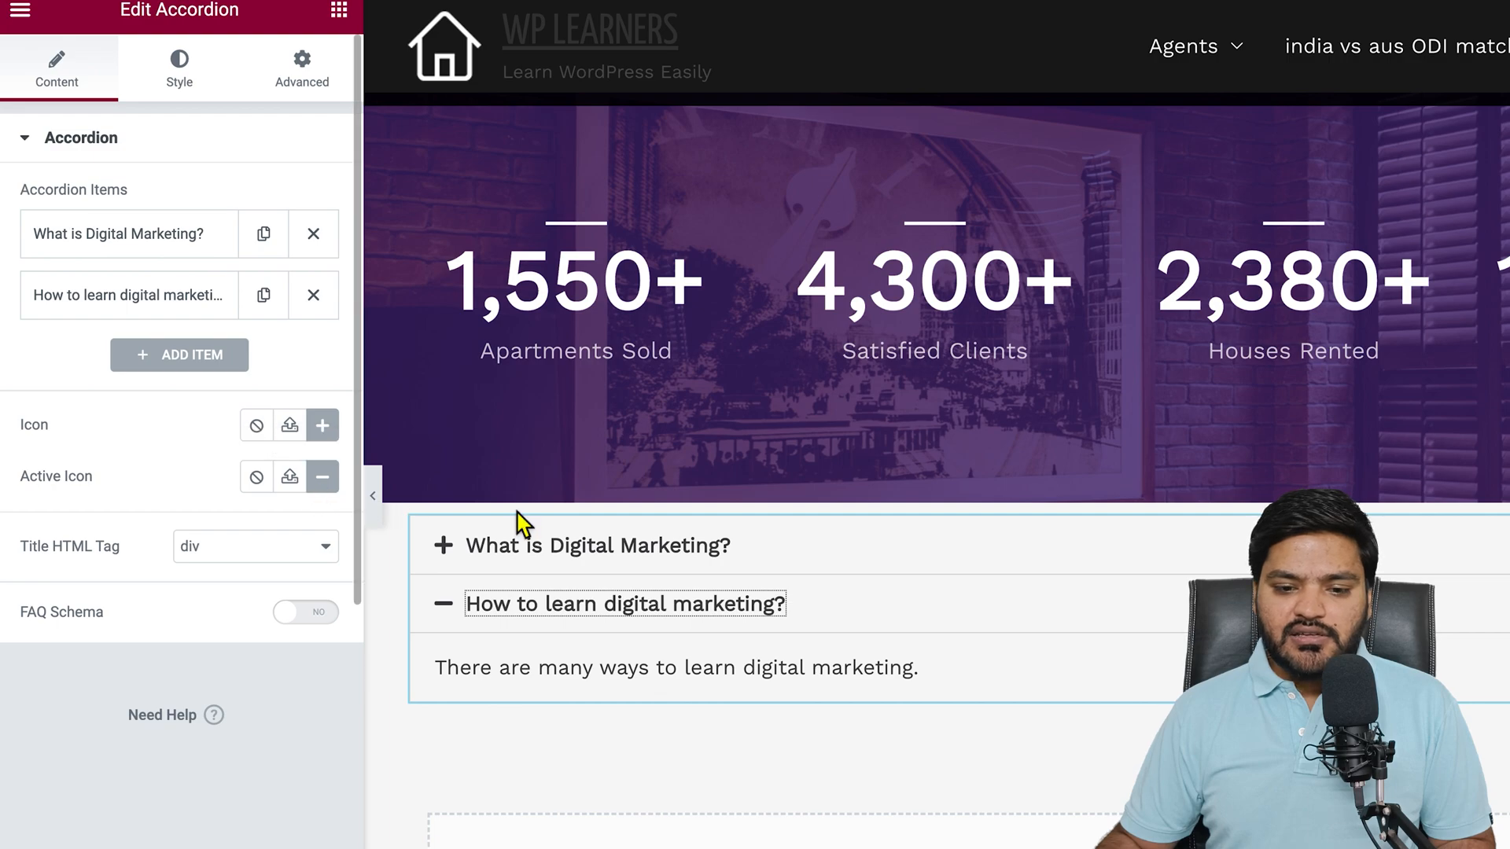
click(617, 554)
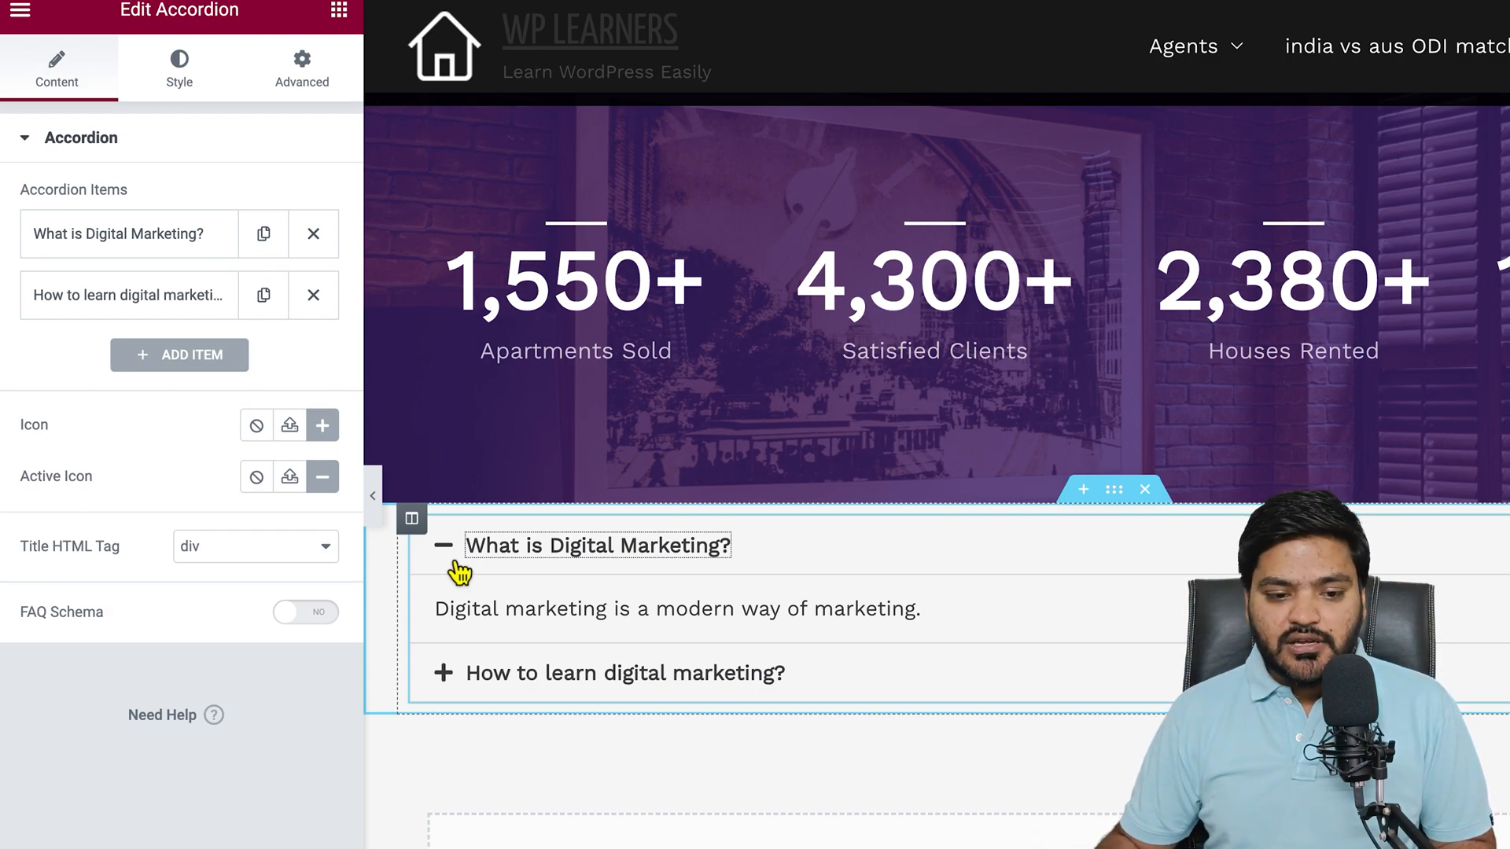
- Turn on FAQ Schema for the accordion and update the page
click(27, 615)
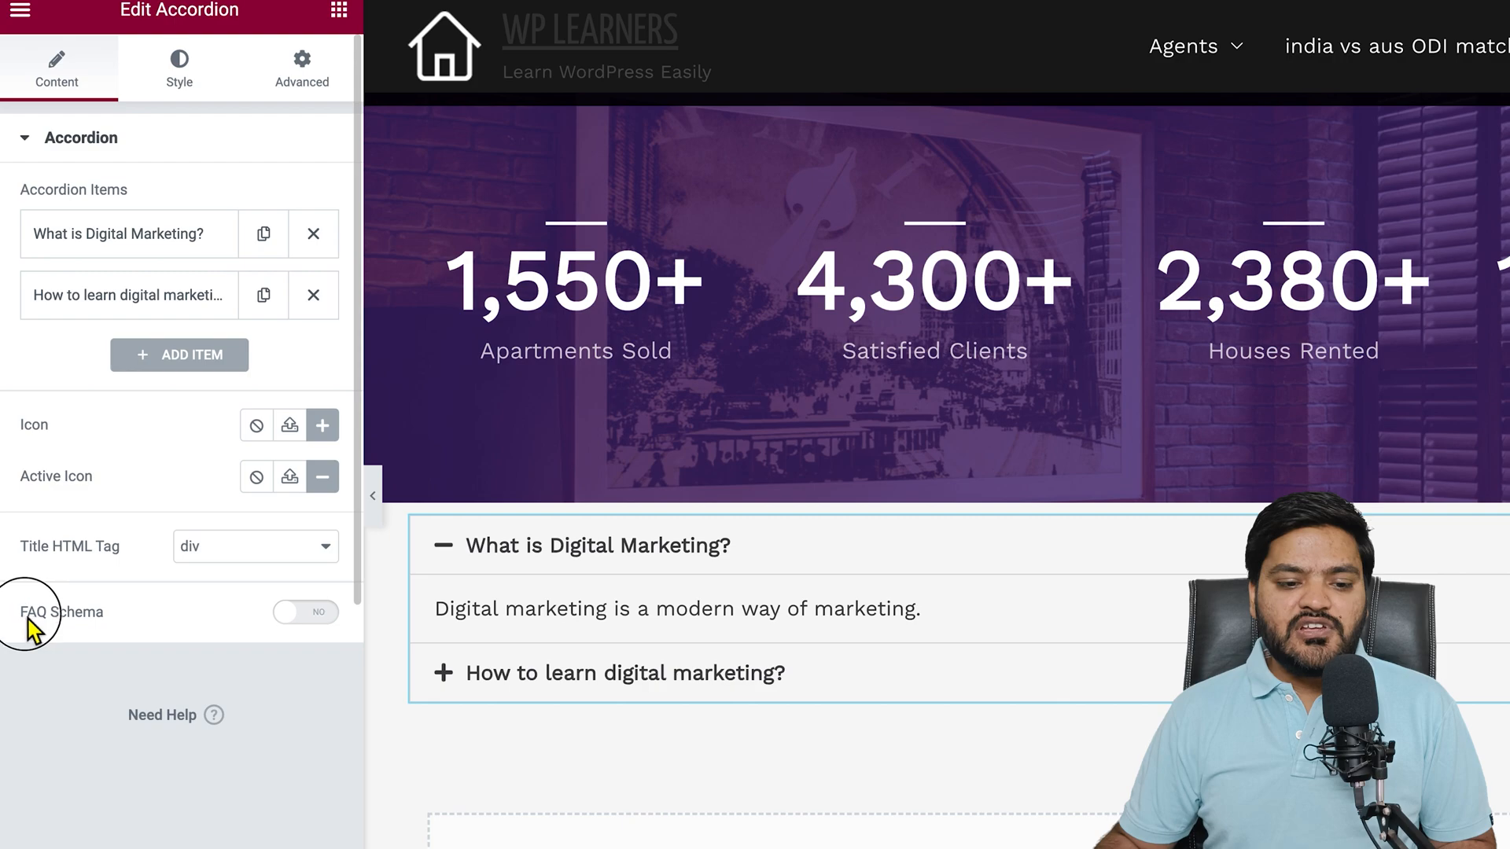
drag(27, 617, 108, 621)
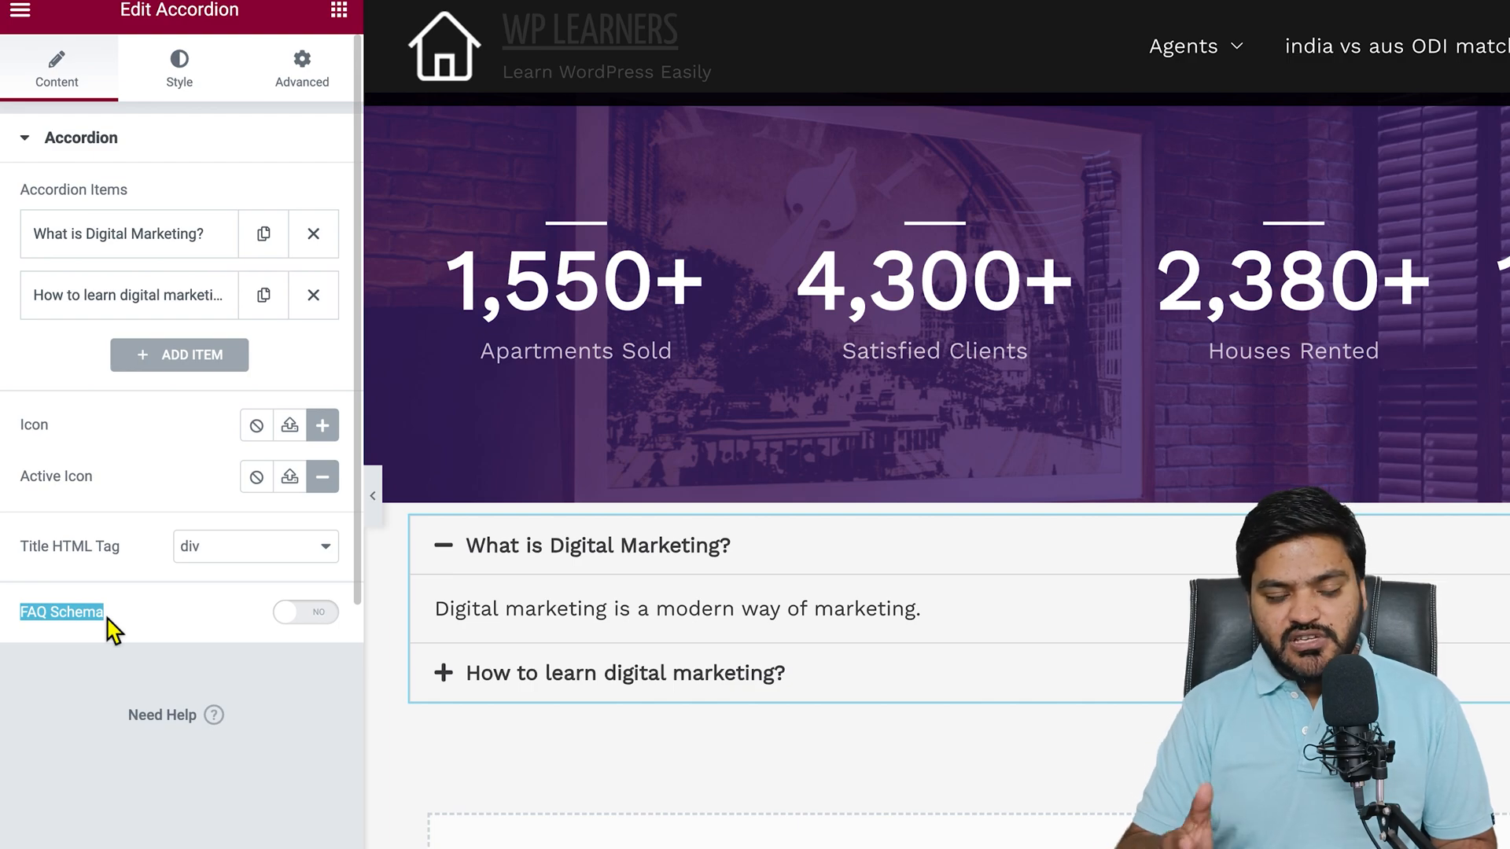
click(171, 622)
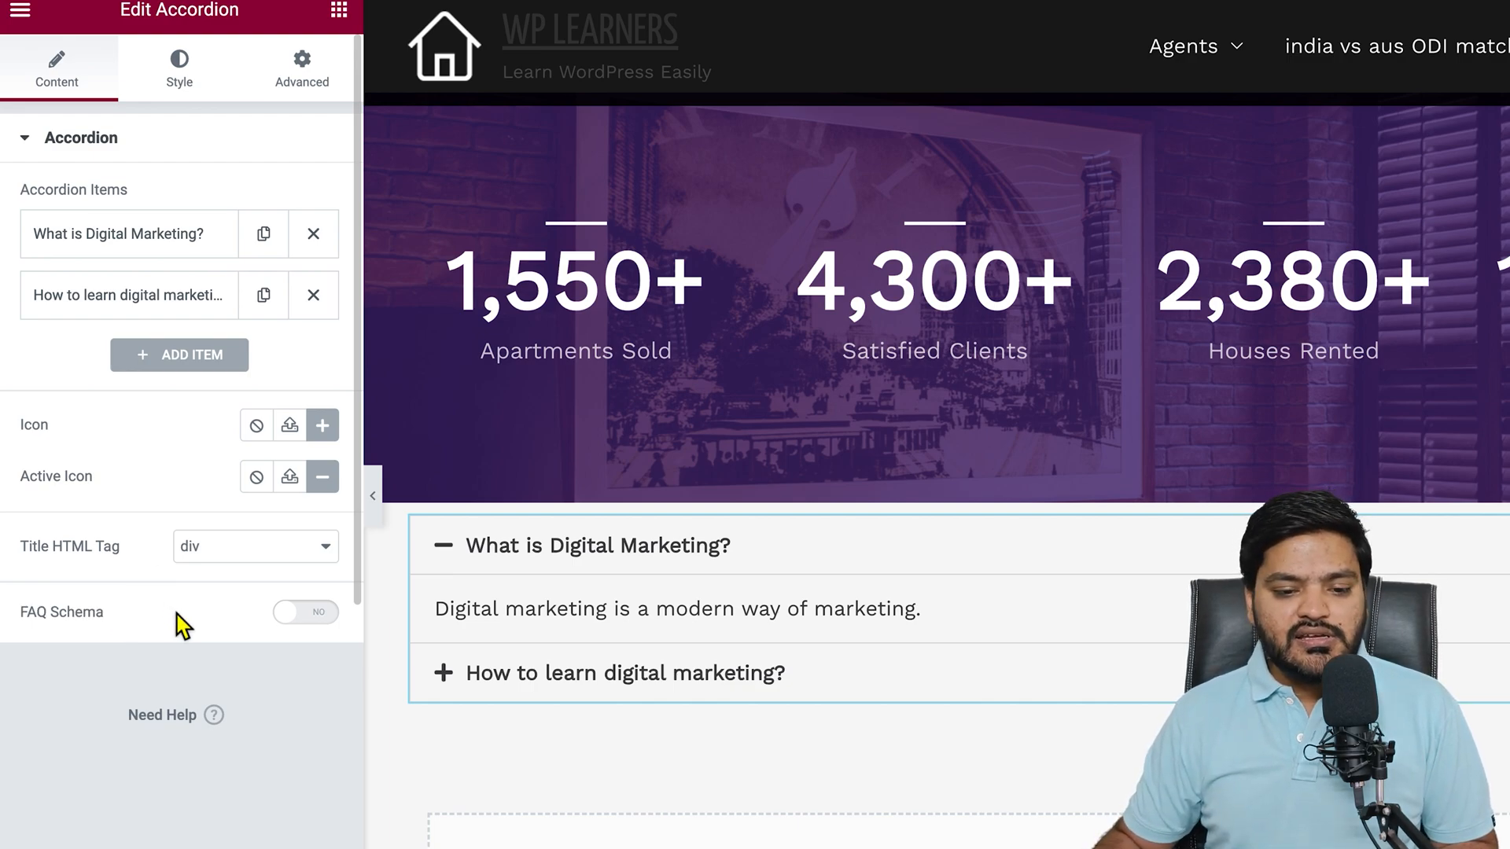
click(320, 621)
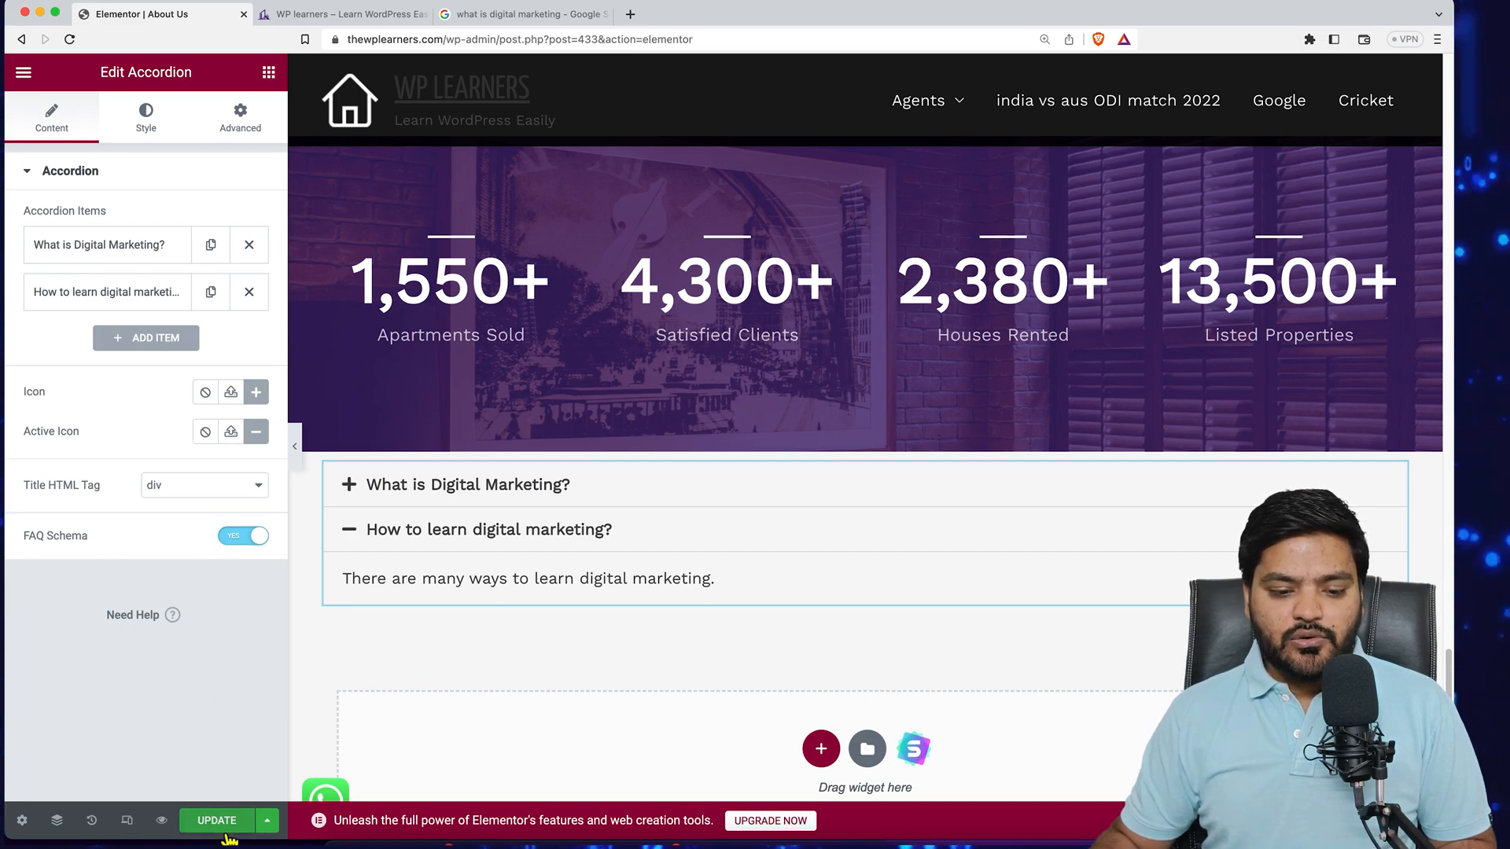
click(225, 830)
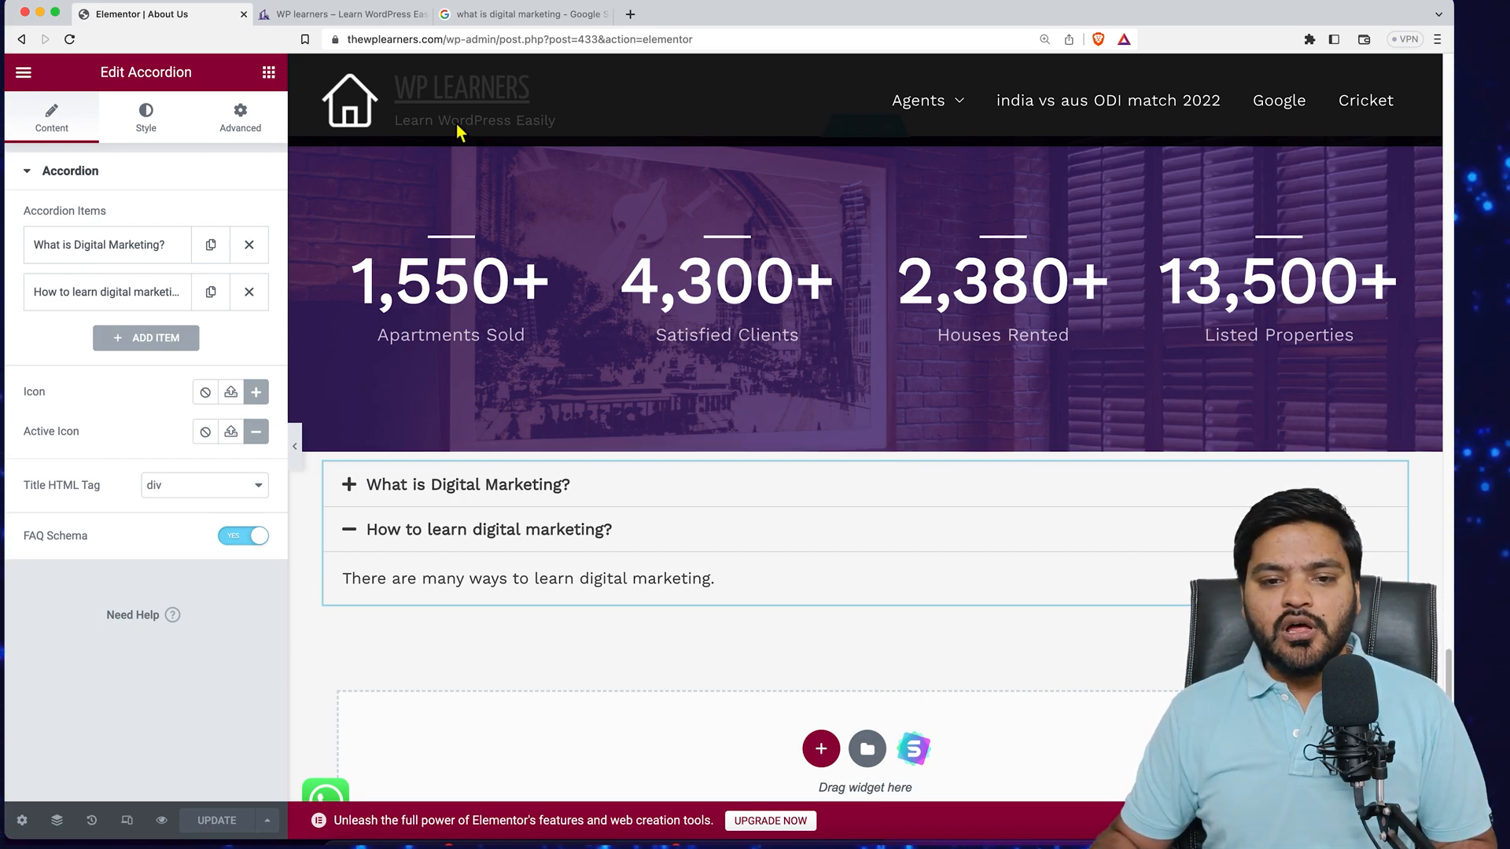
- Search Google for "faq schema check" and open Google's Rich Results Test from the Schema Markup Testing Tool page
click(515, 14)
triple_click(346, 92)
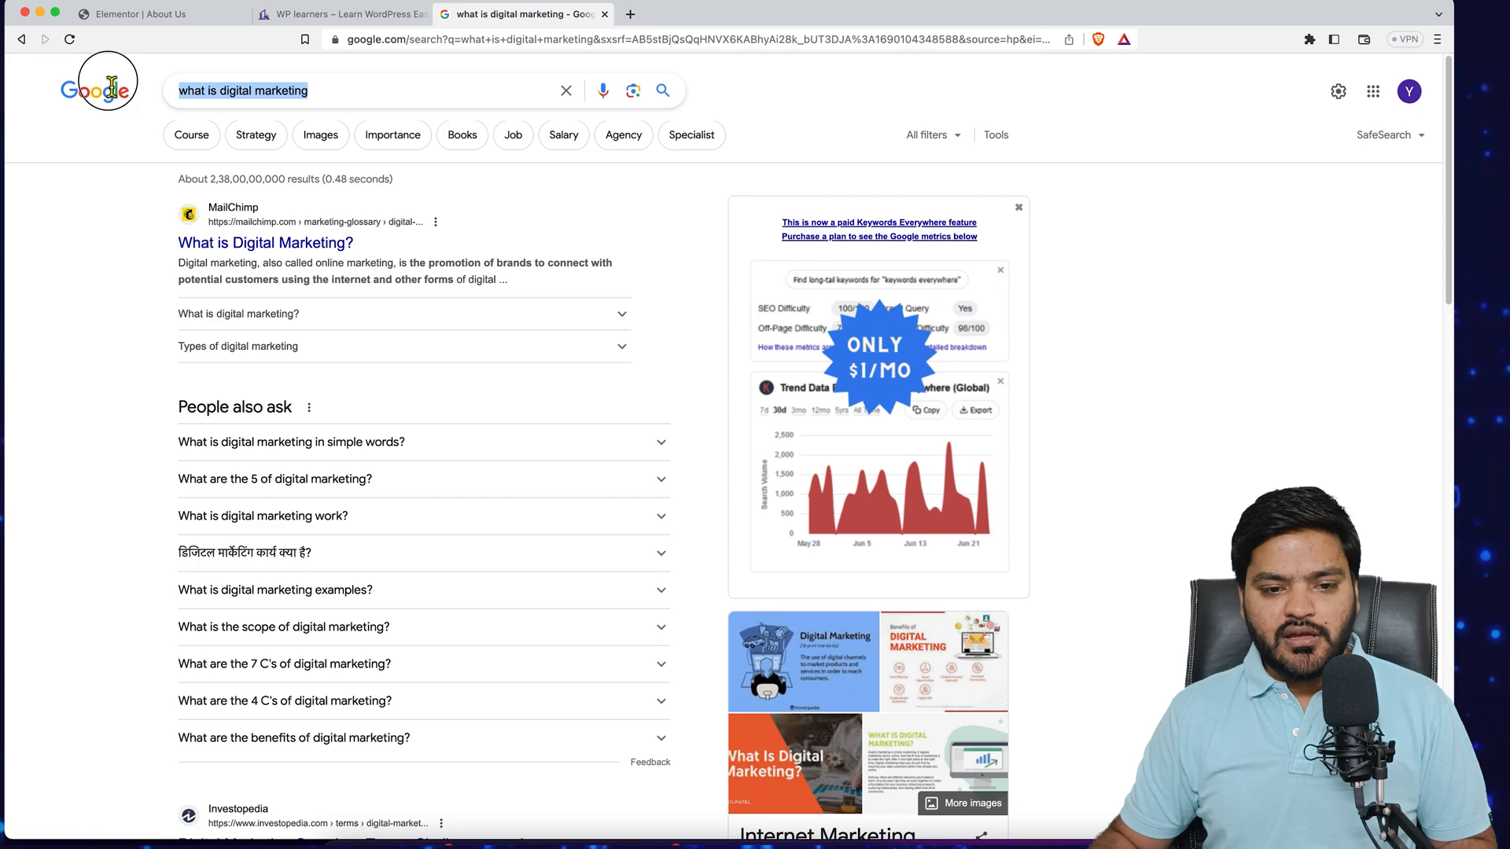
text(faq schema check)
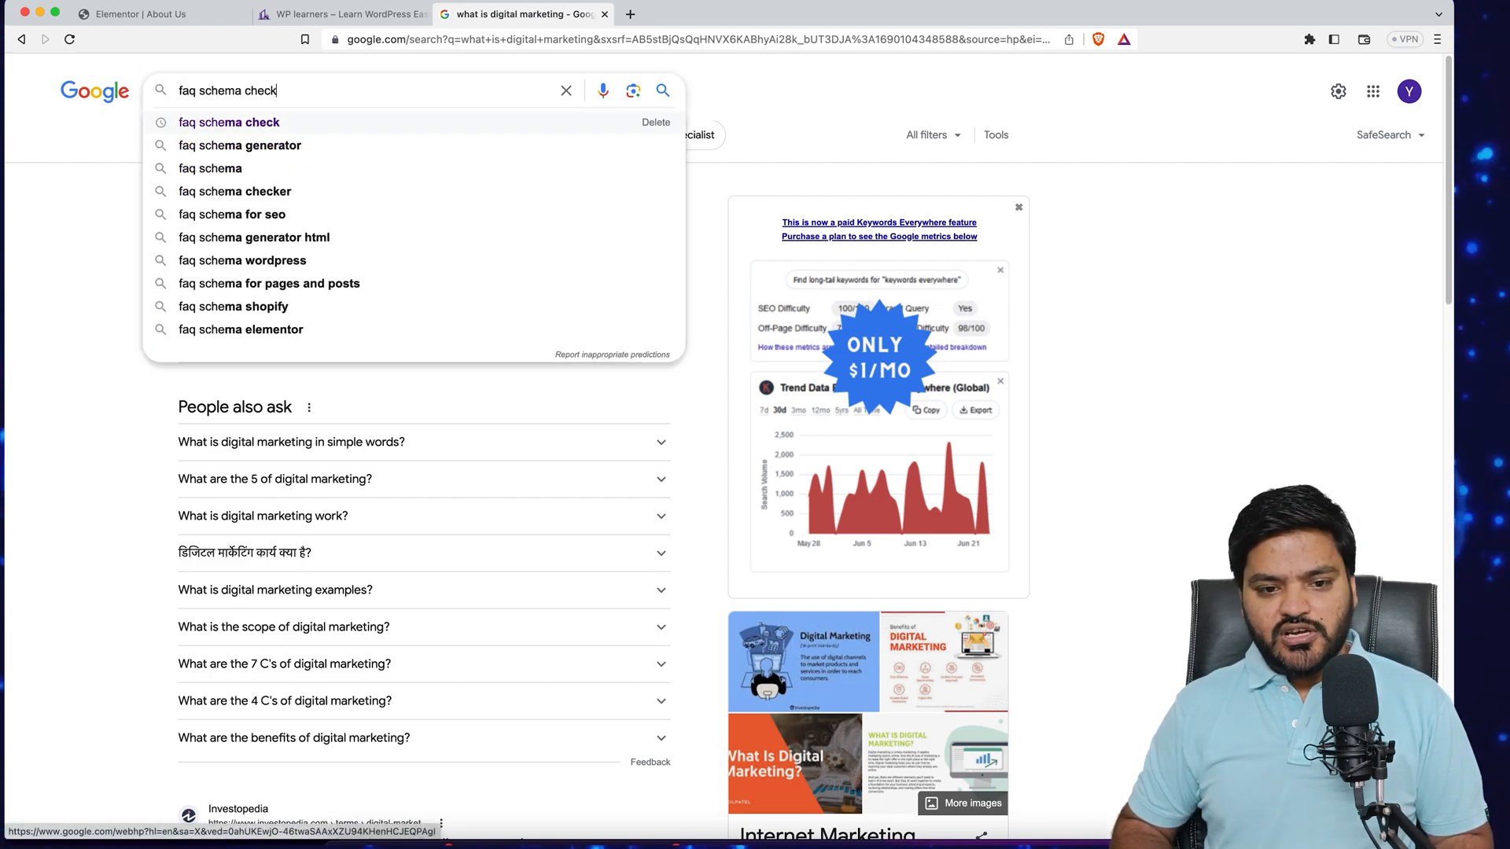
key(Return)
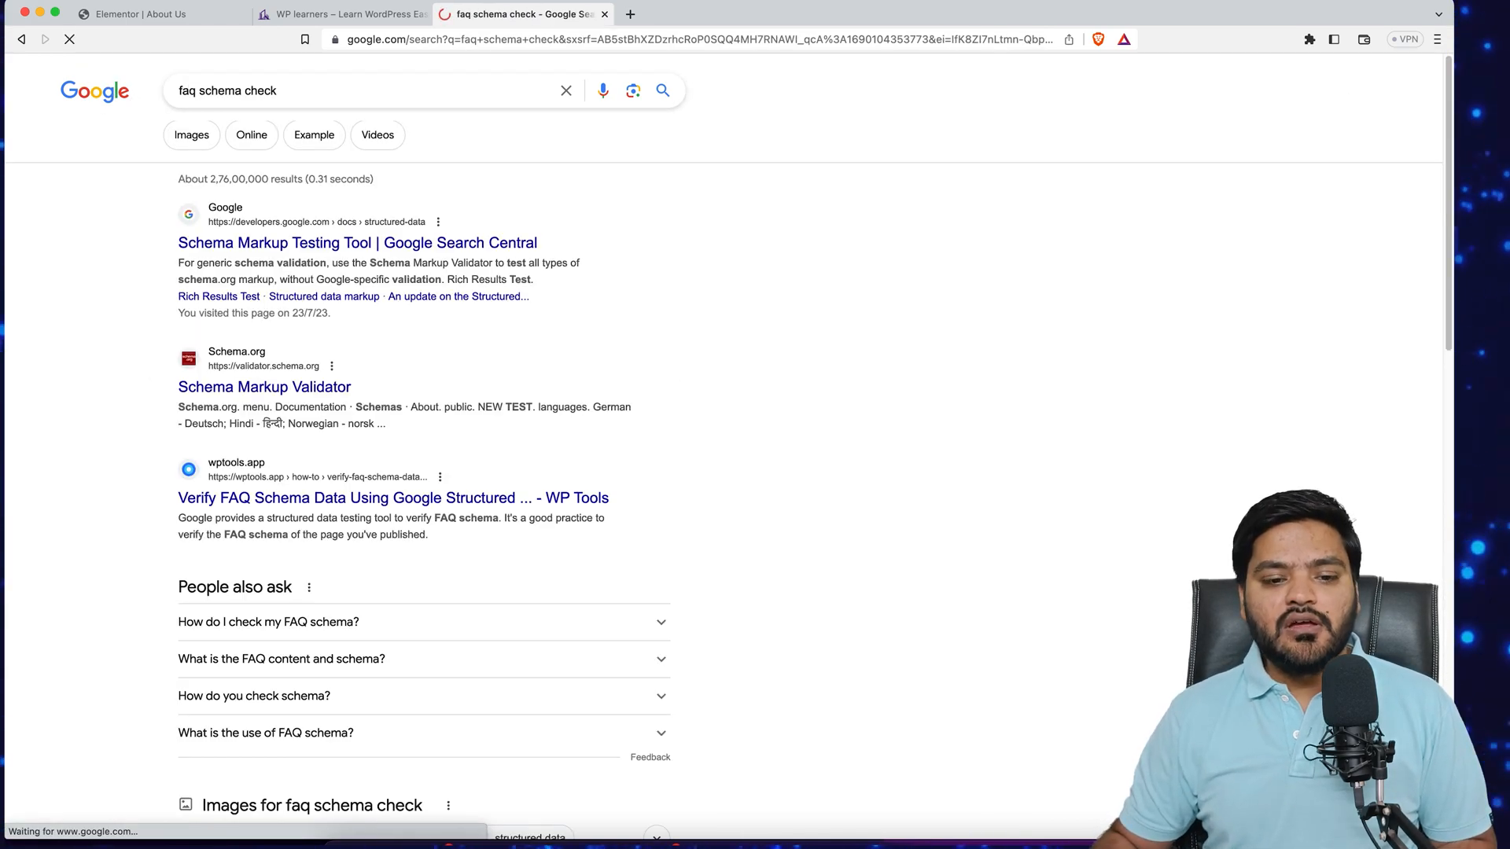
click(325, 250)
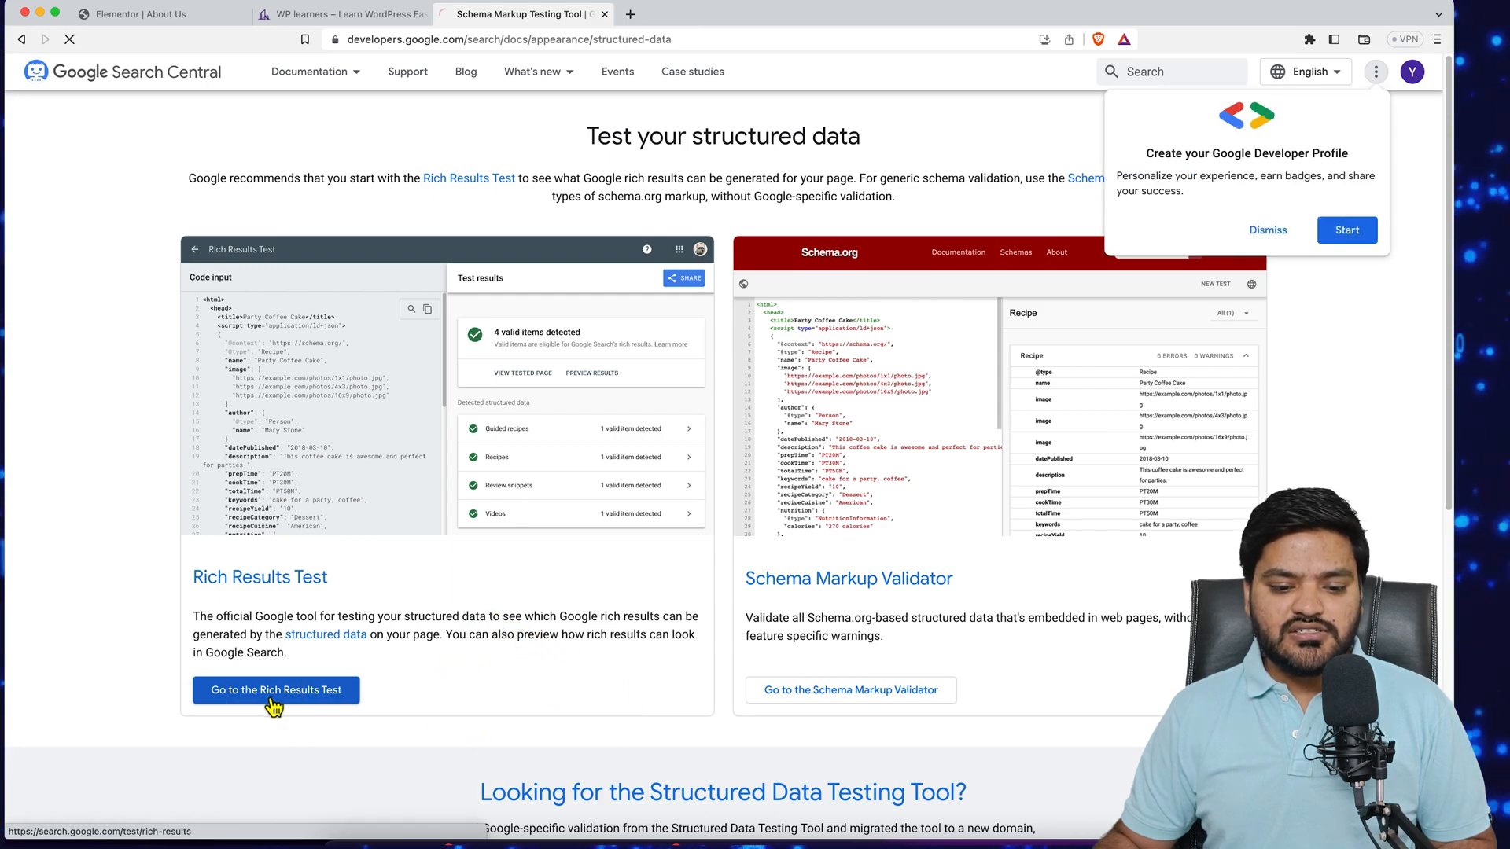
click(272, 703)
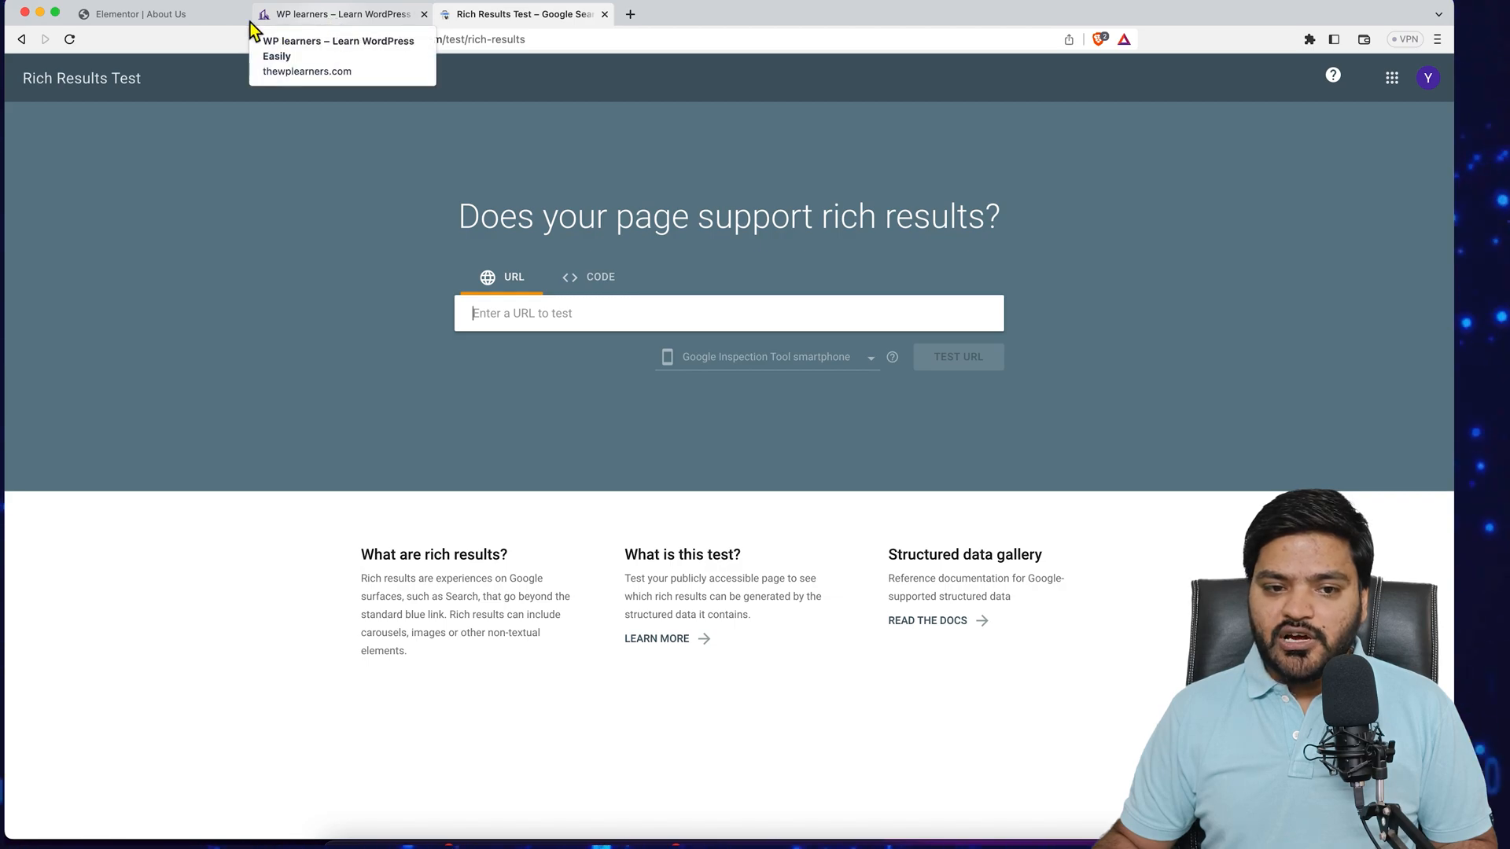
- Copy the live About Us page's URL from the site and run it through the Rich Results Test
click(334, 21)
mouse_move(957, 172)
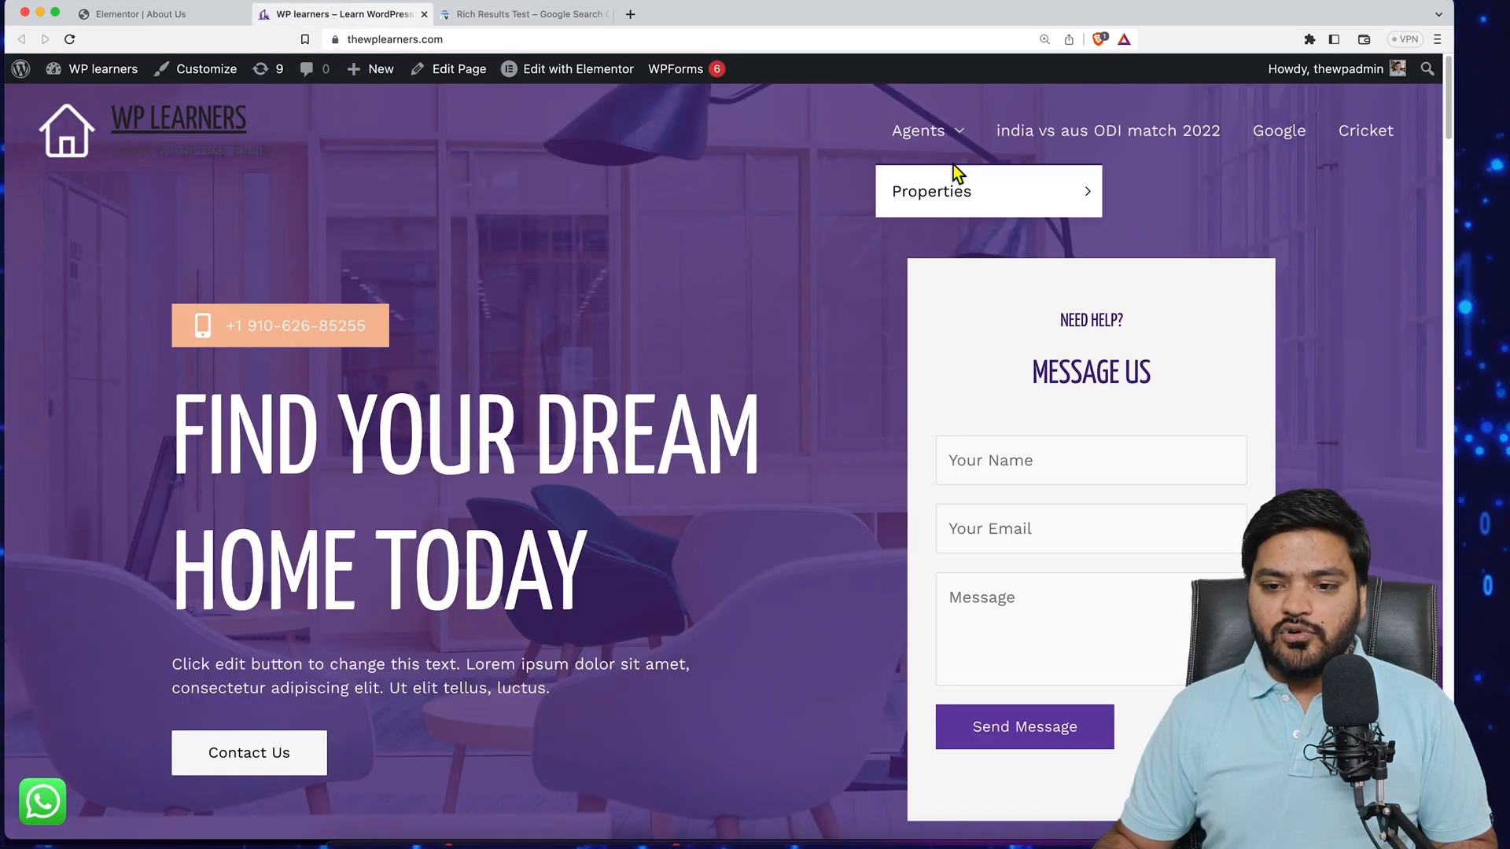
mouse_move(1022, 213)
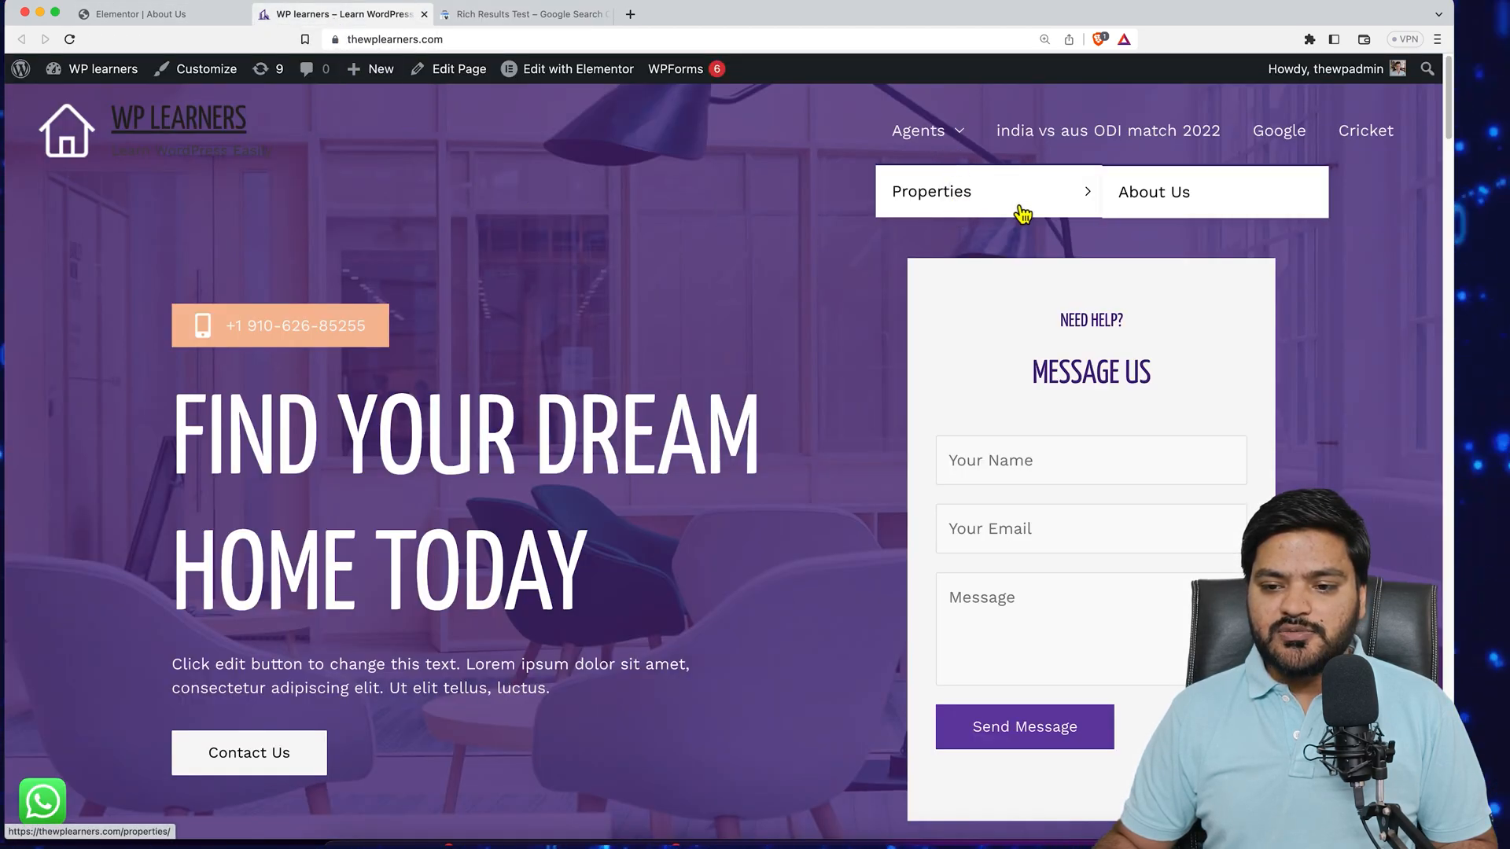
click(1169, 204)
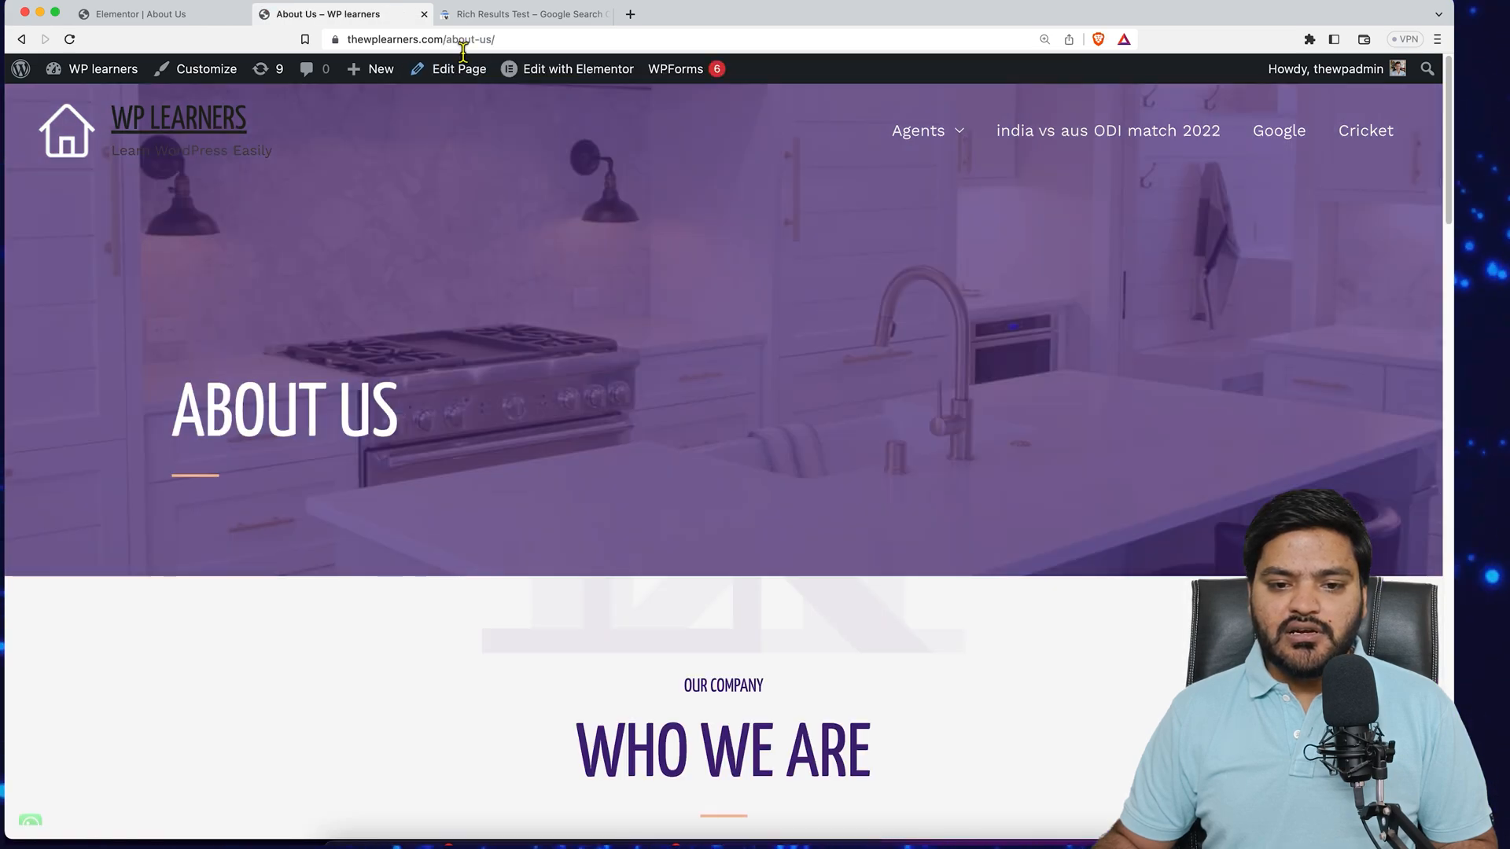
click(464, 47)
right_click(462, 43)
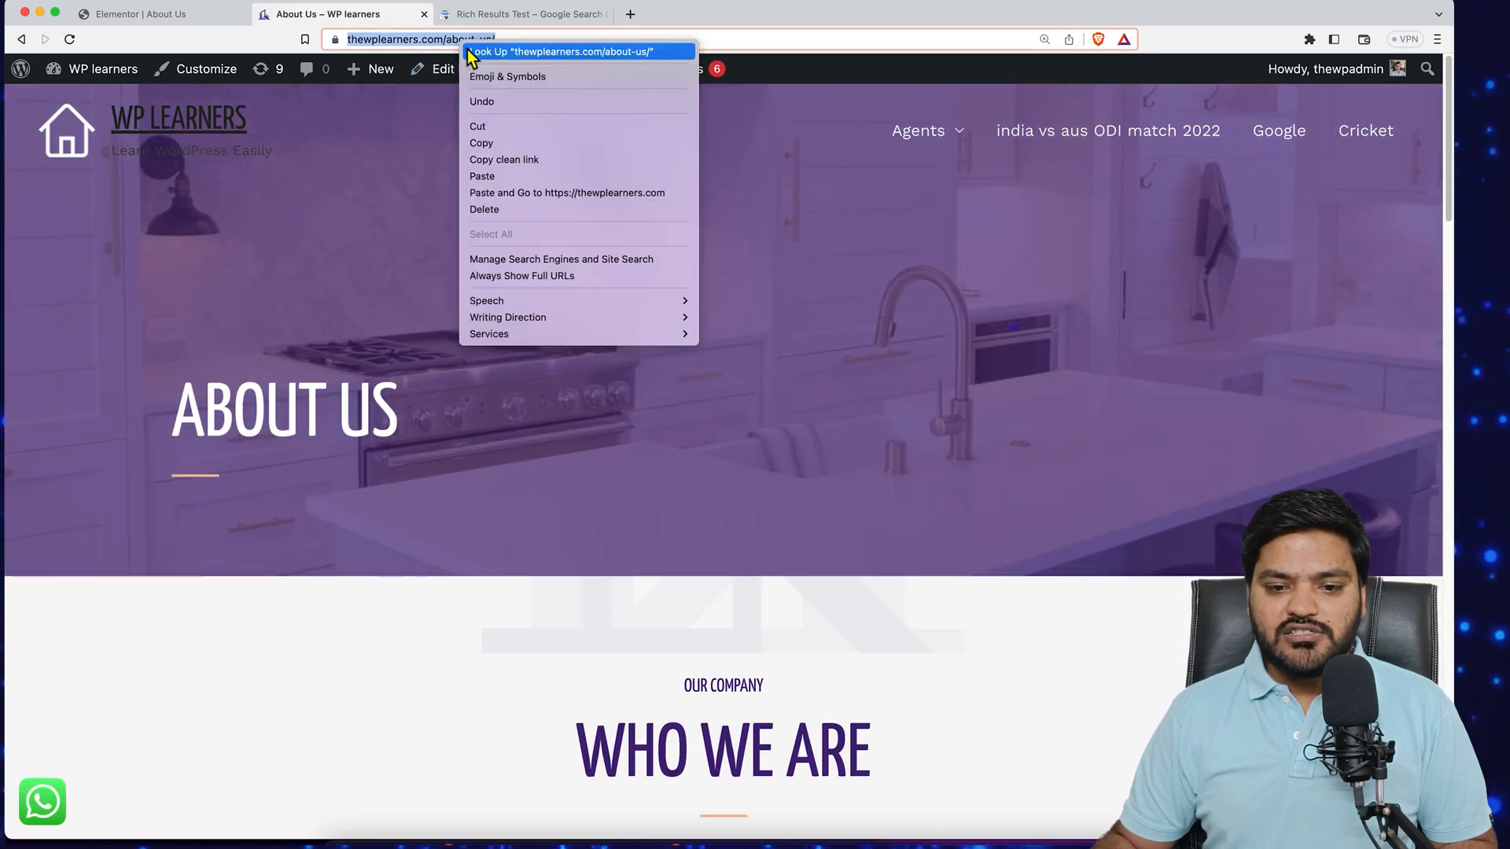
click(482, 143)
click(507, 16)
right_click(534, 312)
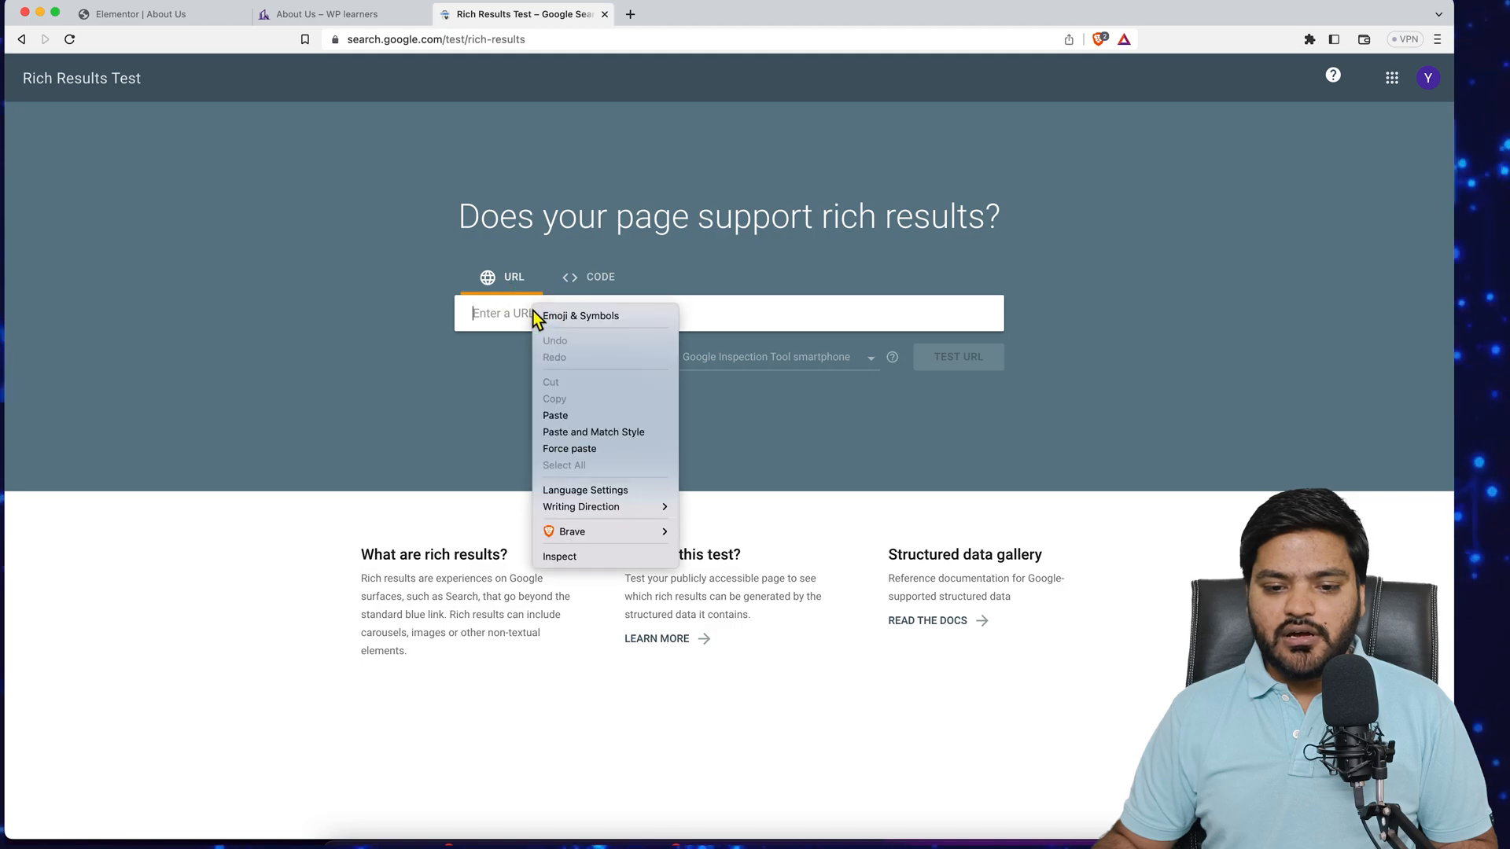
click(601, 417)
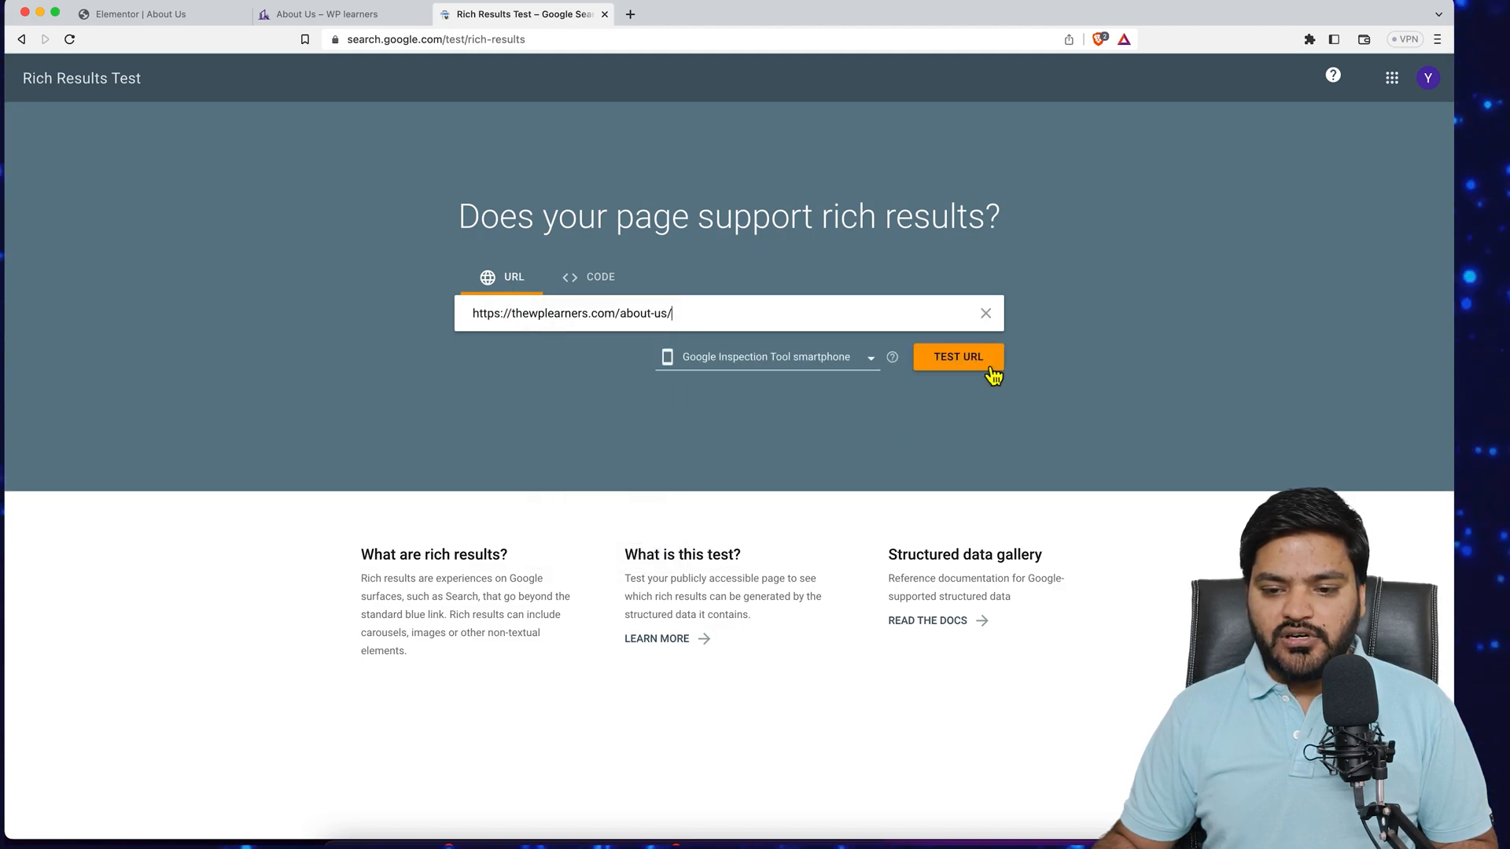
click(978, 367)
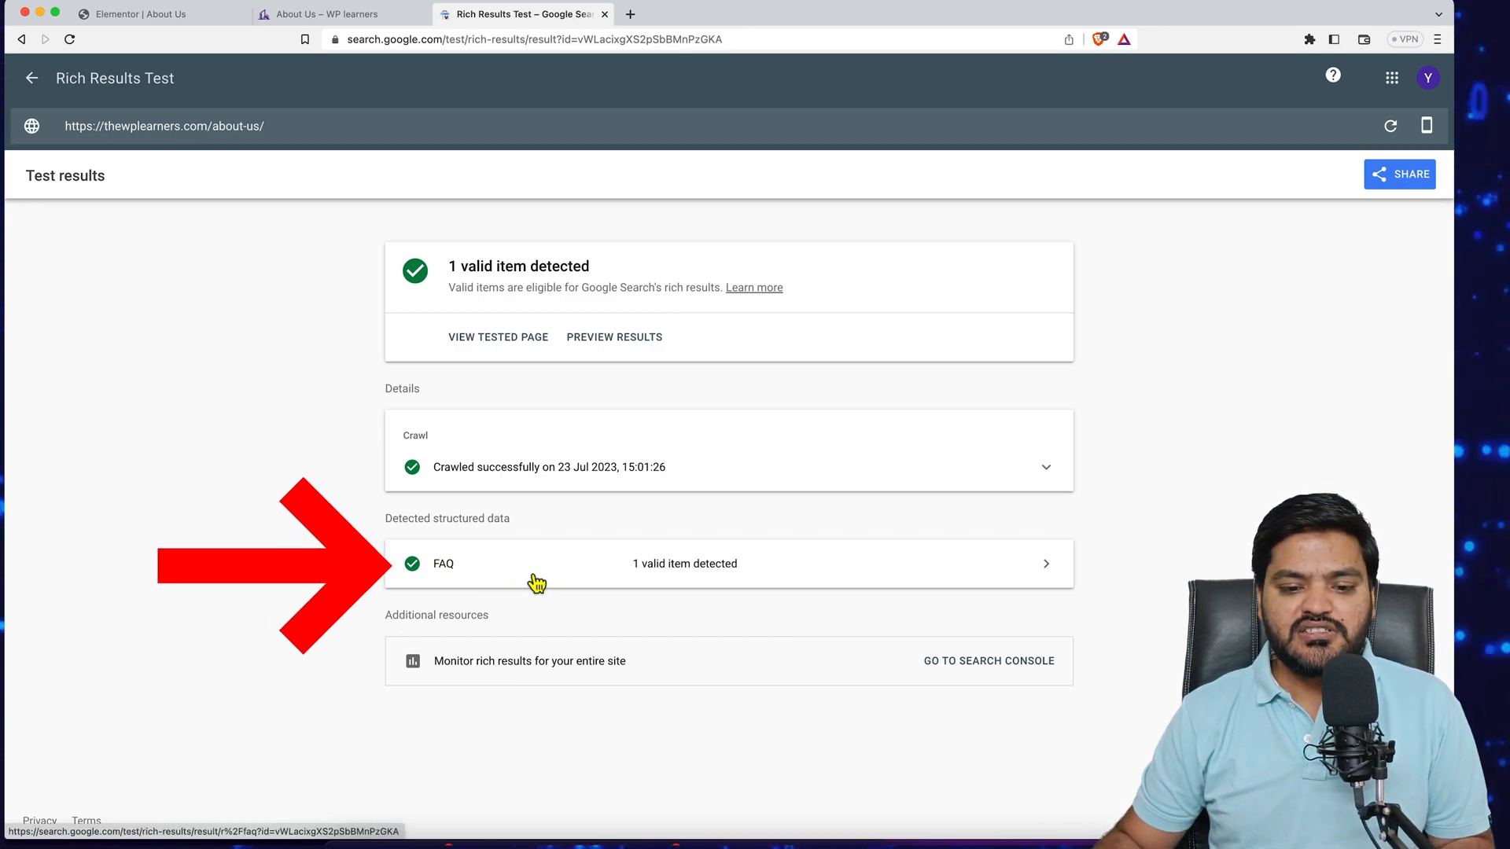
- Inspect the detected FAQ structured data item and its questions and answers, then return to the Elementor editor
drag(382, 517, 536, 522)
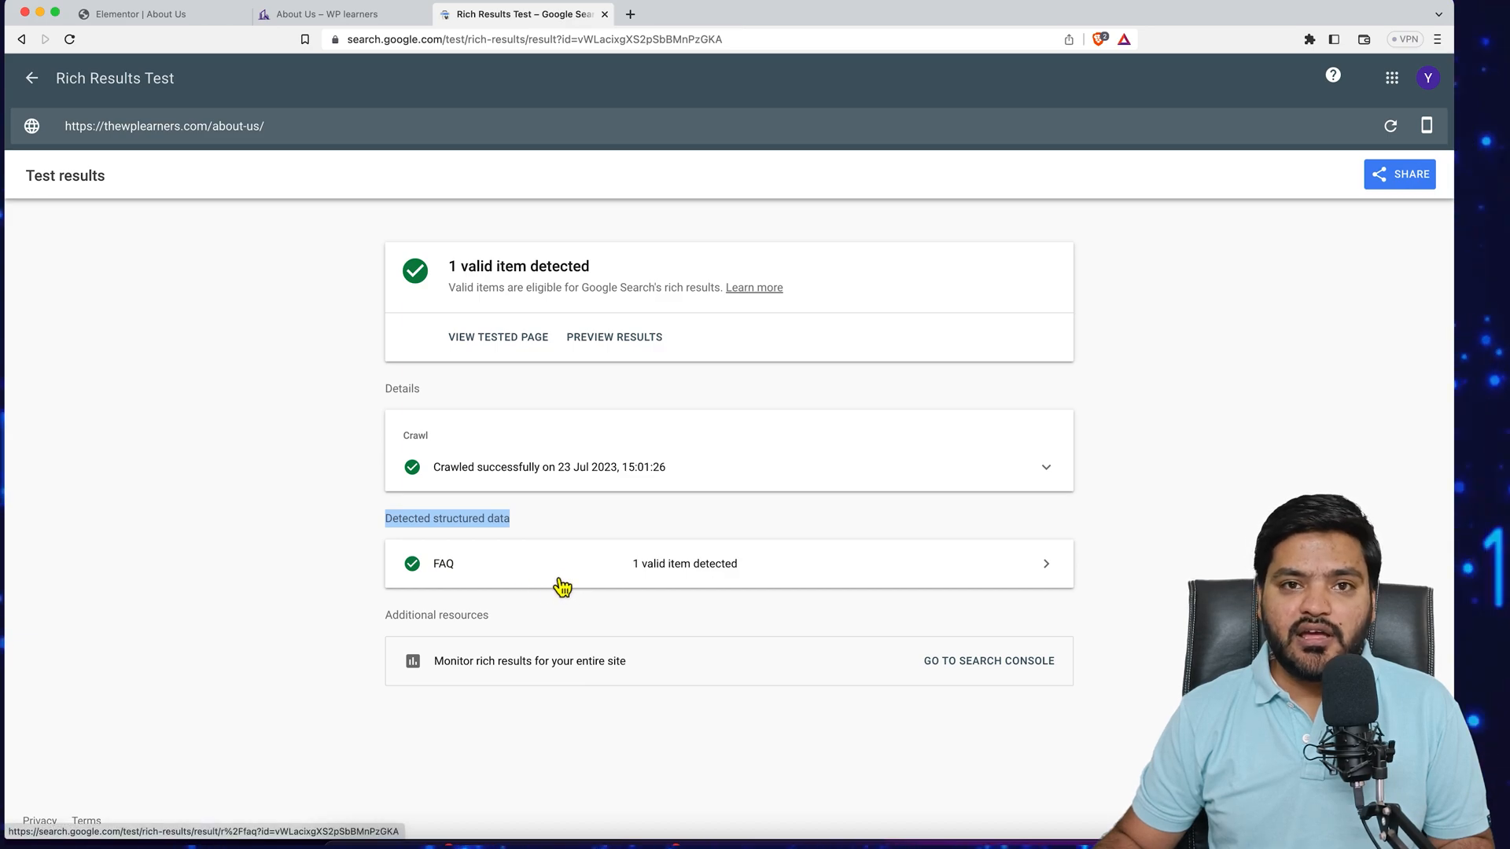
click(802, 571)
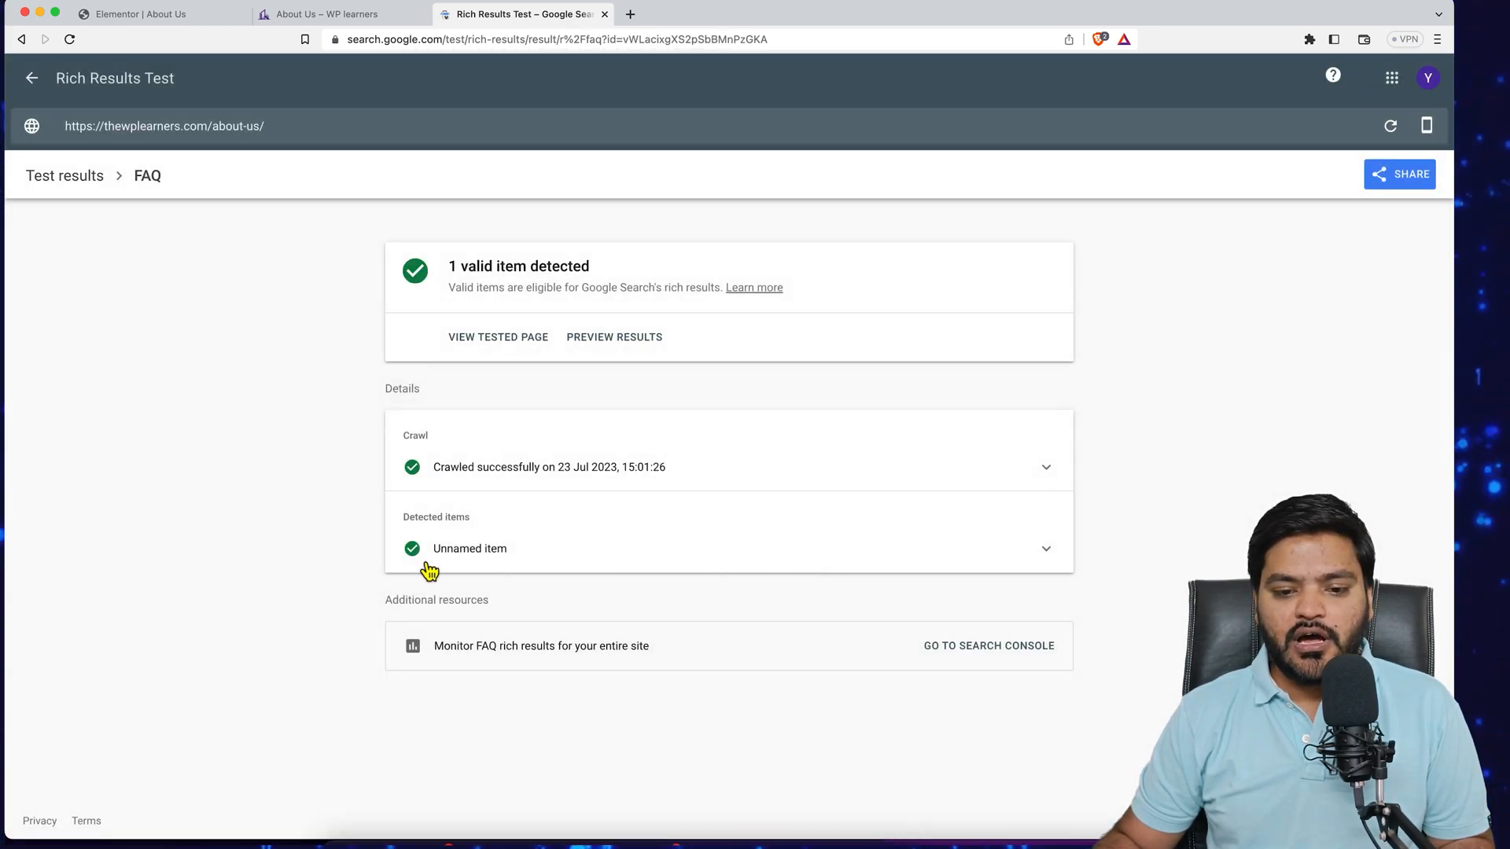
click(553, 563)
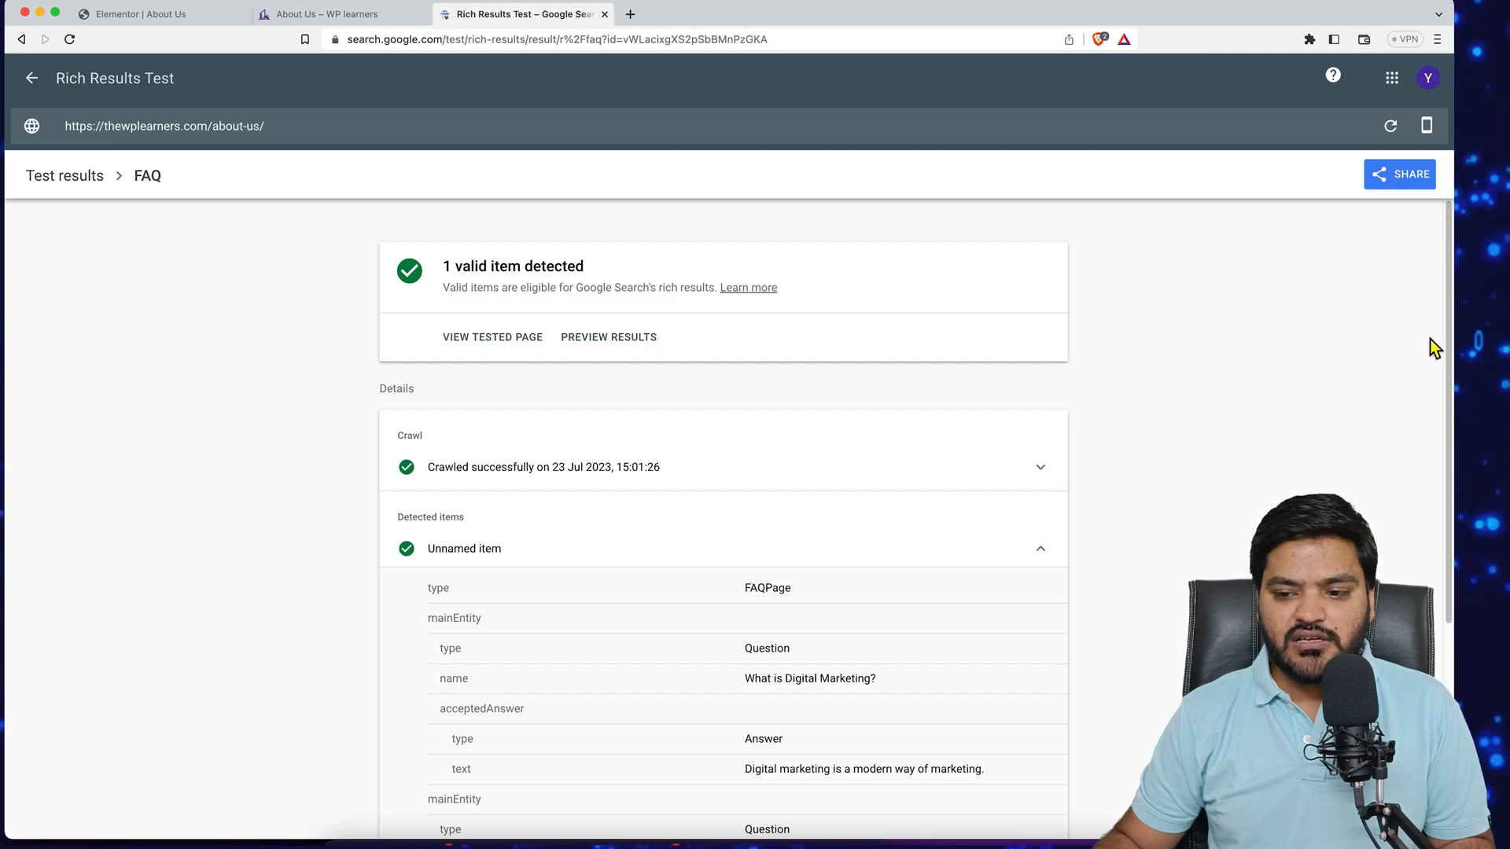
drag(1447, 369, 1444, 519)
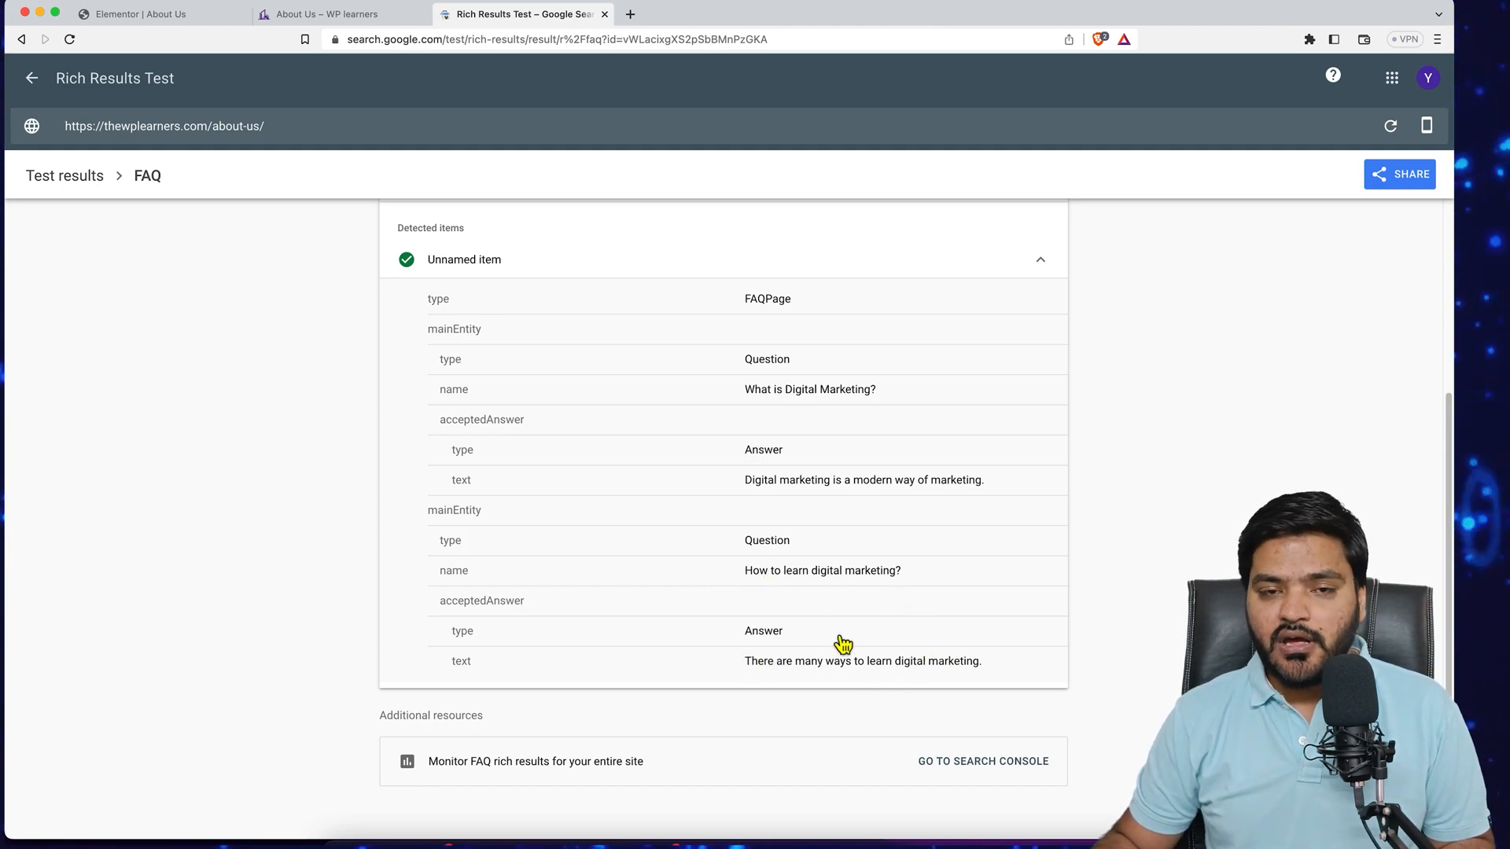
click(152, 29)
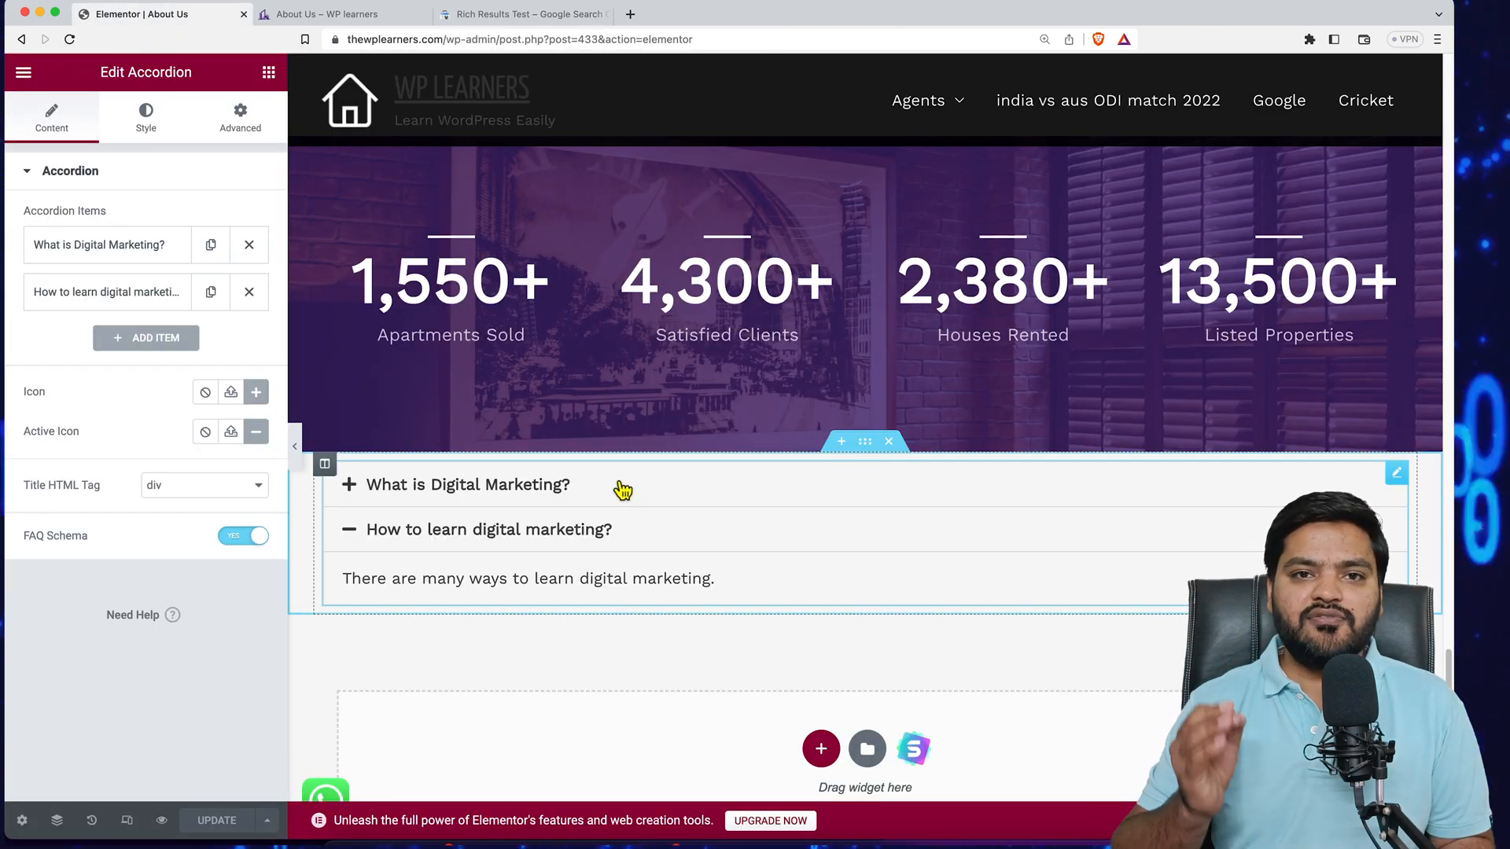